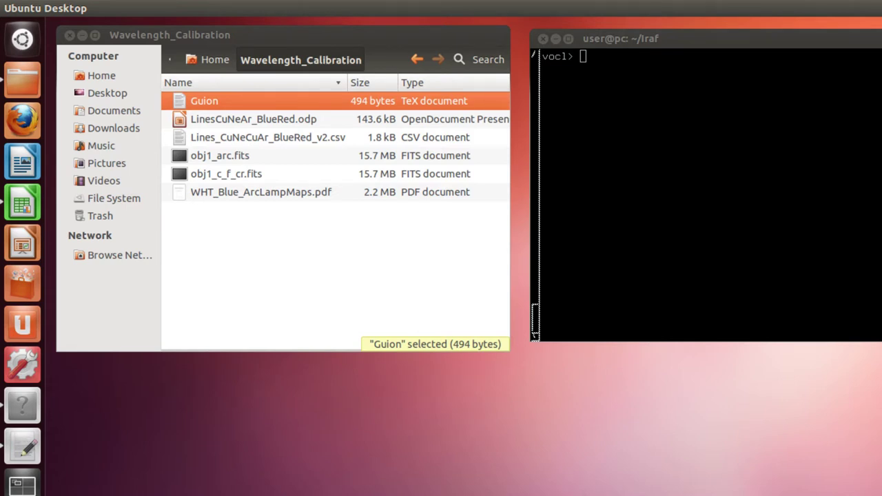
Open WHT_Blue_ArcLampMaps.pdf in Okular at page 13, the R300B λc=4503 CuNe+CuAr arc map.
{"action": "double_click", "coordinate": [256, 195]}
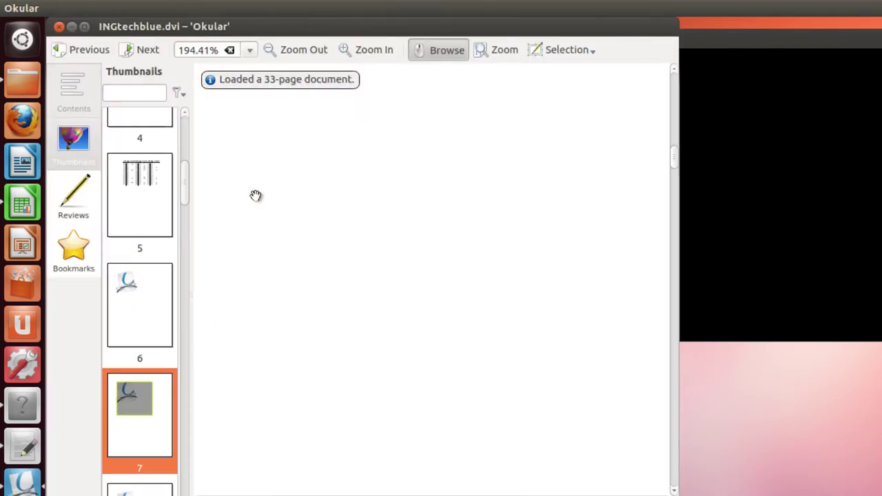
{"action": "left_click", "coordinate": [85, 139]}
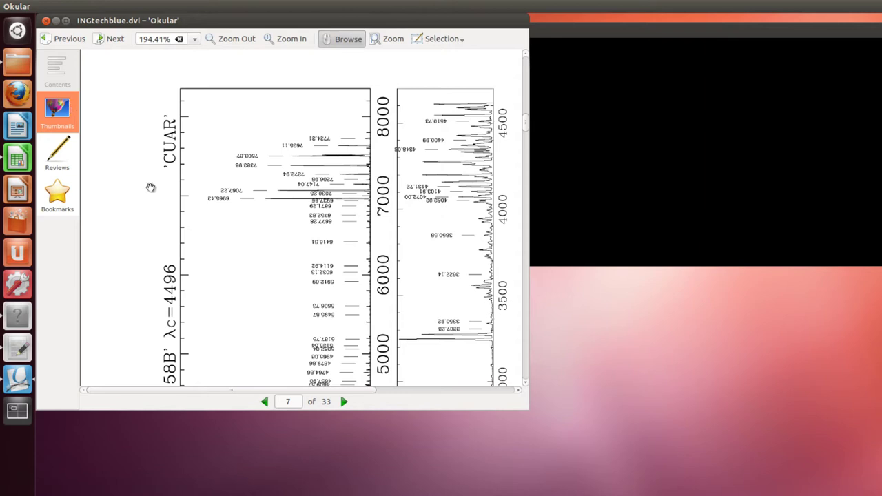
{"action": "left_click", "coordinate": [287, 401]}
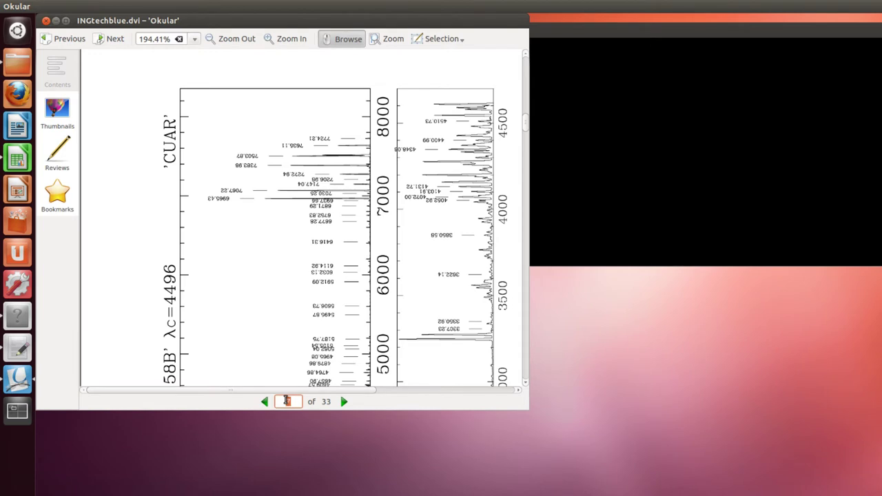
{"action": "type", "text": "13"}
{"action": "key", "text": "Return"}
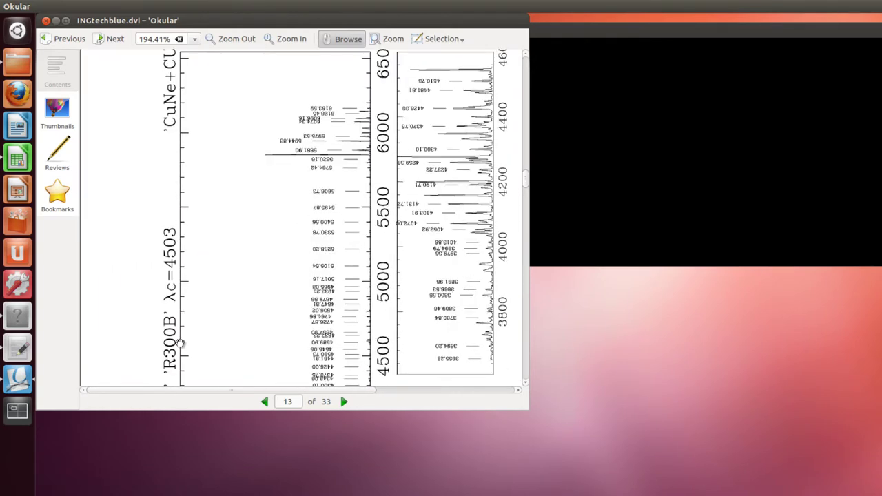
{"action": "left_click_drag", "start_coordinate": [211, 237], "coordinate": [212, 309]}
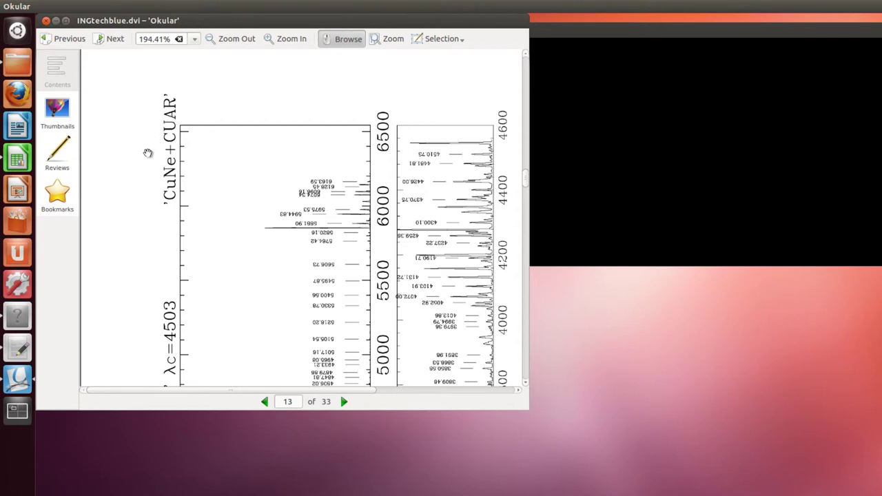
Load Lines_CuNeCuAr_BlueRed_v2.csv into a new Calc spreadsheet with default import settings.
{"action": "left_click", "coordinate": [18, 159]}
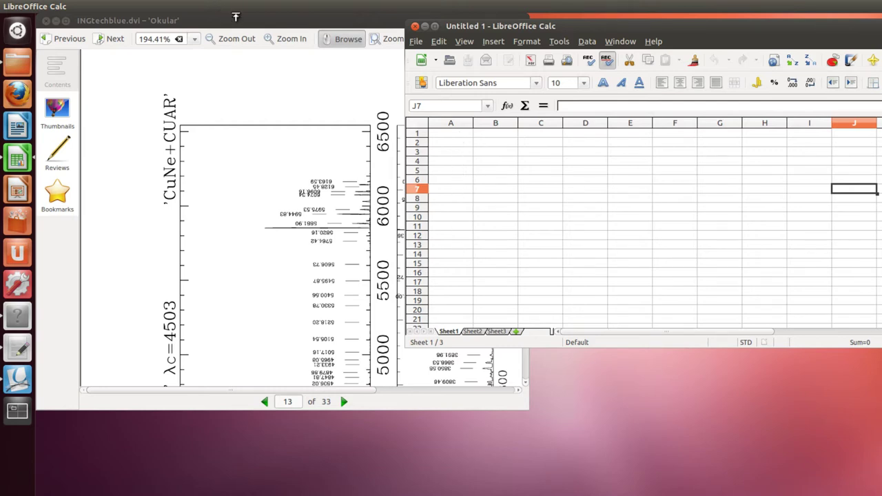
{"action": "key", "text": "alt+Tab"}
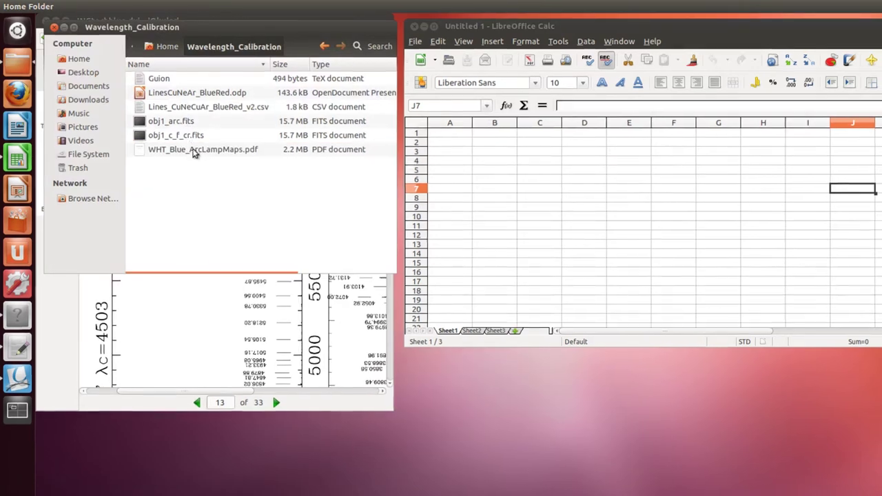
{"action": "left_click_drag", "start_coordinate": [155, 105], "coordinate": [417, 158]}
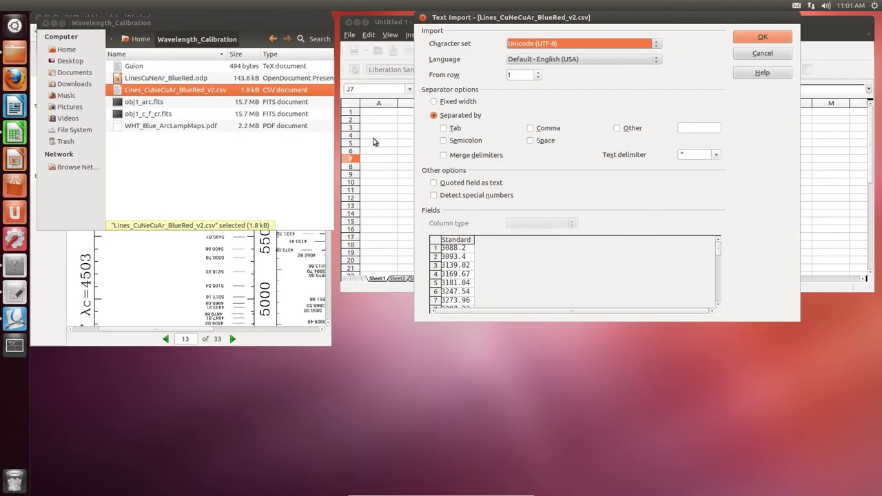
{"action": "left_click", "coordinate": [764, 37]}
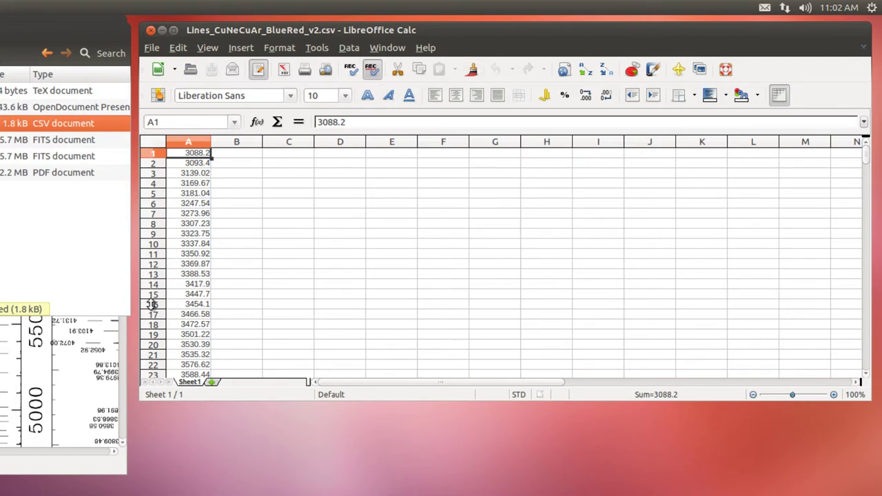
Show page 4 of the arc maps with Table 1's Copper-Neon wavelength columns in view.
{"action": "left_click", "coordinate": [3, 373]}
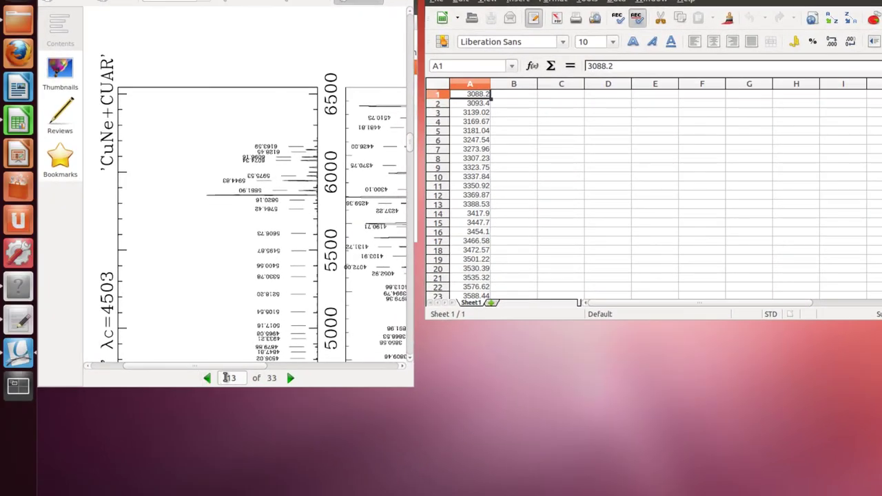
{"action": "left_click", "coordinate": [204, 386]}
{"action": "type", "text": "7"}
{"action": "key", "text": "Return"}
{"action": "type", "text": "4"}
{"action": "key", "text": "Return"}
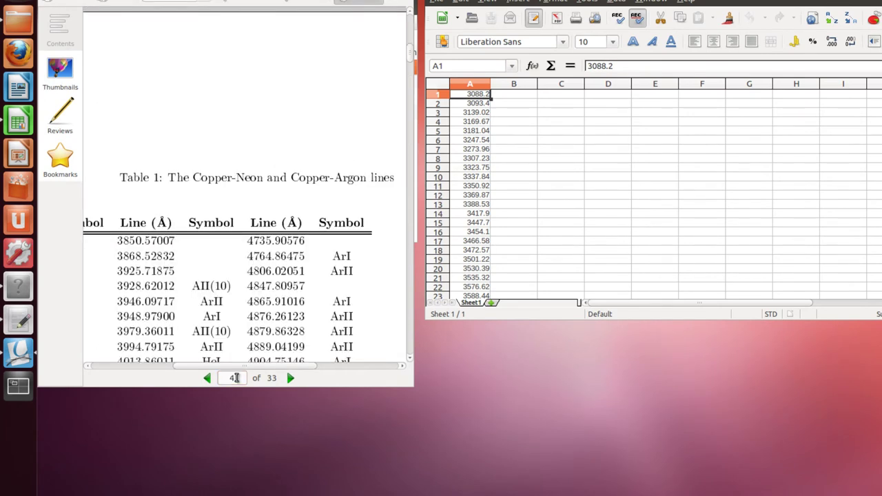
{"action": "left_click_drag", "start_coordinate": [191, 309], "coordinate": [337, 172]}
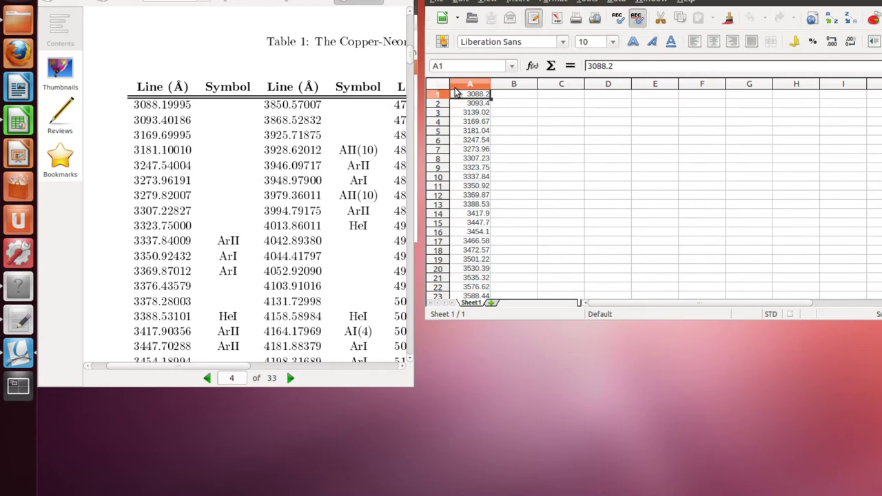
Enlarge the Okular window and return to page 13 with the spectrum plots.
{"action": "key", "text": "alt+Tab"}
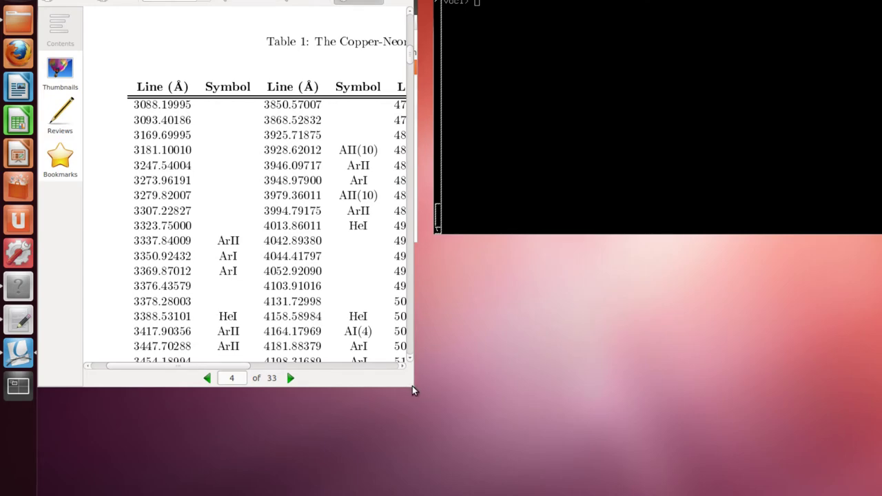
{"action": "left_click_drag", "start_coordinate": [414, 387], "coordinate": [507, 402]}
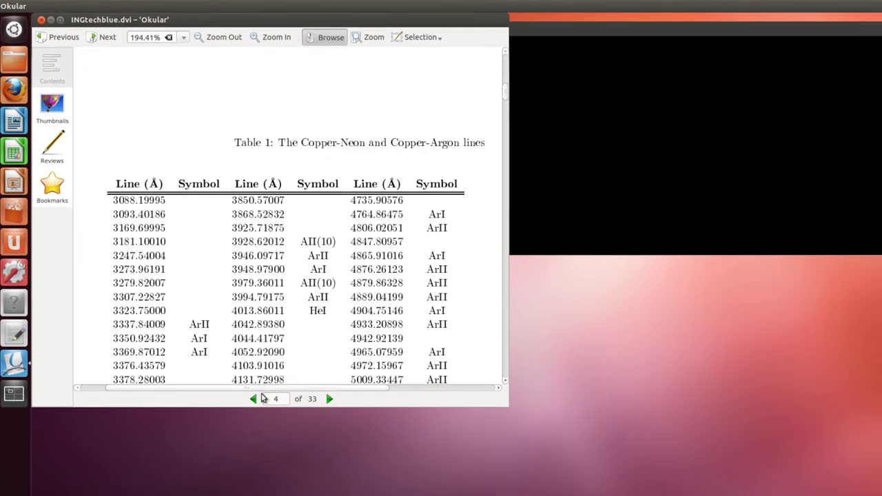
{"action": "left_click", "coordinate": [277, 399]}
{"action": "type", "text": "3"}
{"action": "key", "text": "Return"}
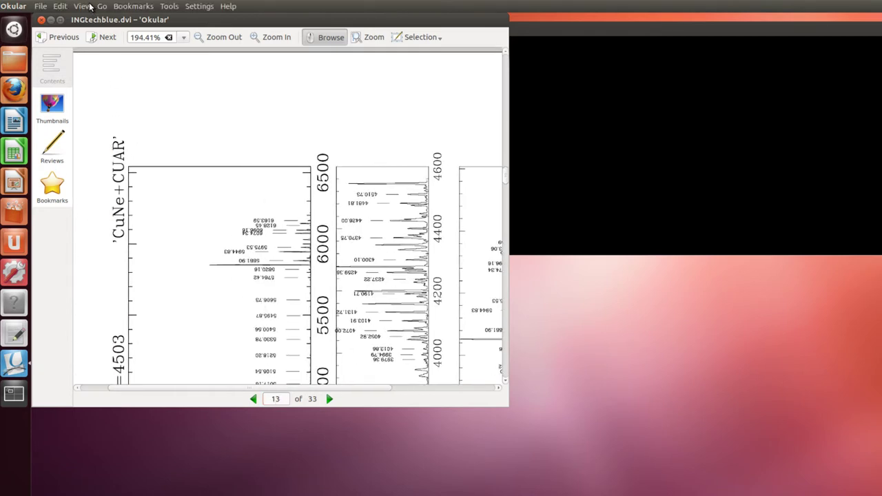
Rotate the page right so the spectrum reads horizontally, then close Okular.
{"action": "left_click", "coordinate": [84, 6]}
{"action": "mouse_move", "coordinate": [108, 122]}
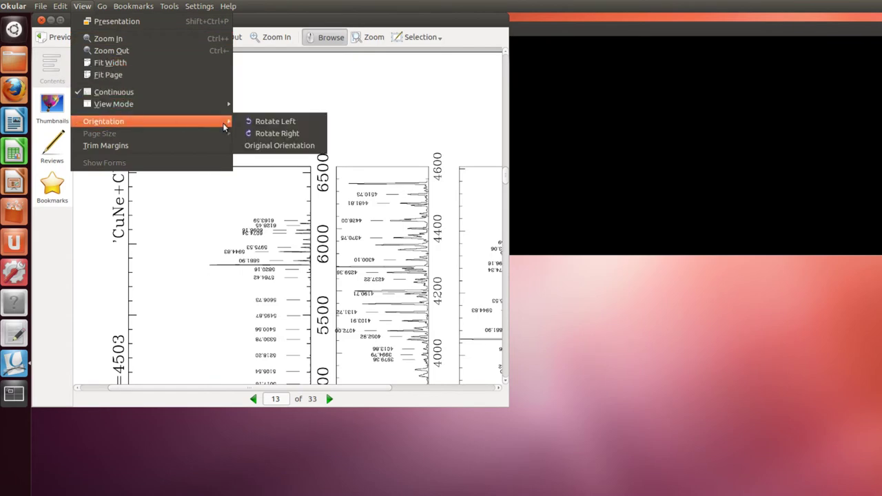
{"action": "left_click", "coordinate": [305, 133]}
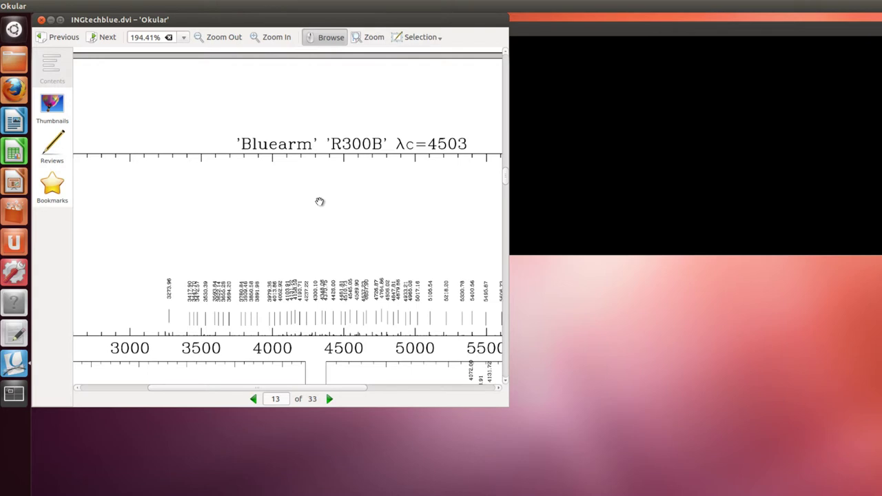
{"action": "left_click", "coordinate": [41, 19]}
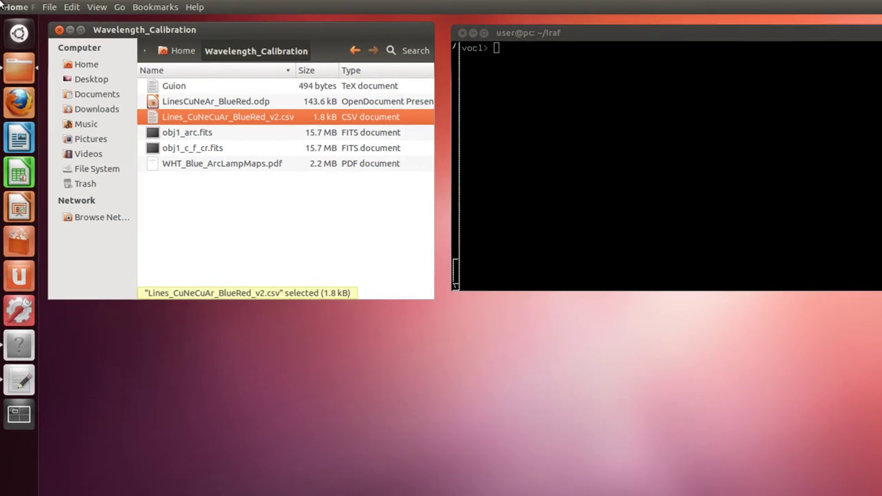
Open LinesCuNeAr_BlueRed.odp in Impress to review the labelled arc-line spectrum slide.
{"action": "double_click", "coordinate": [201, 102]}
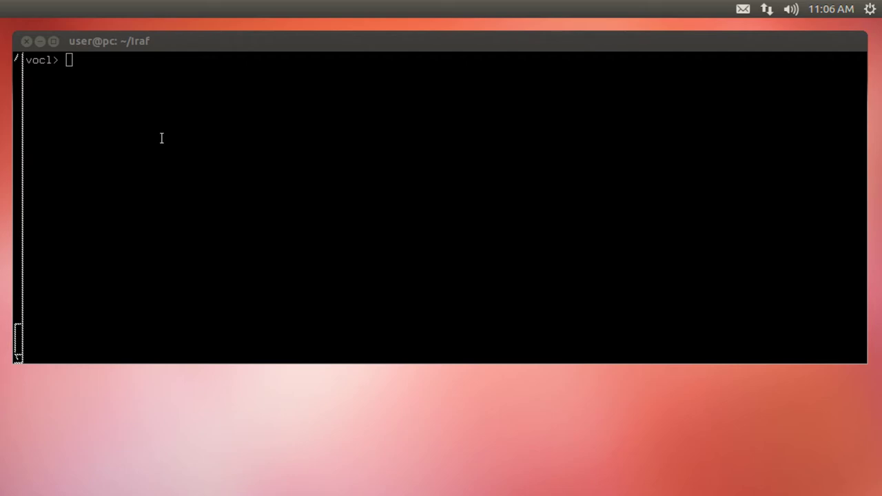
Load the longslit package and open the identify task in the parameter editor.
{"action": "left_click", "coordinate": [197, 159]}
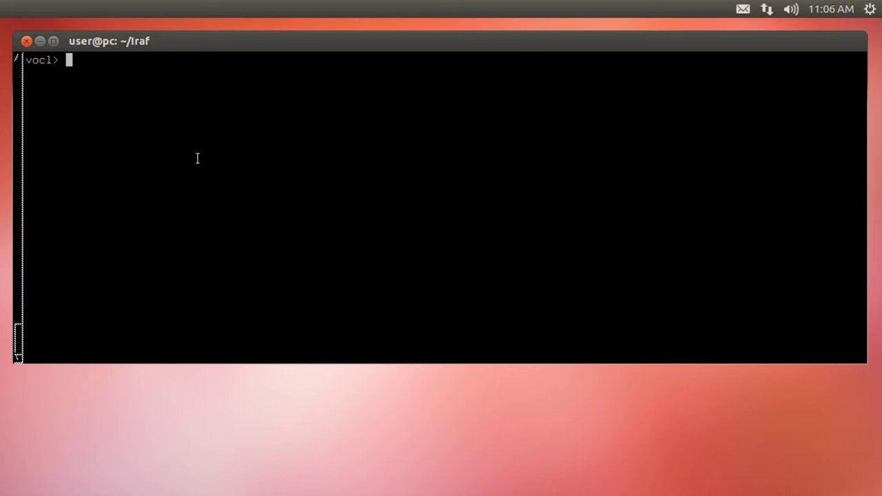
{"action": "type", "text": "longslit"}
{"action": "key", "text": "Return"}
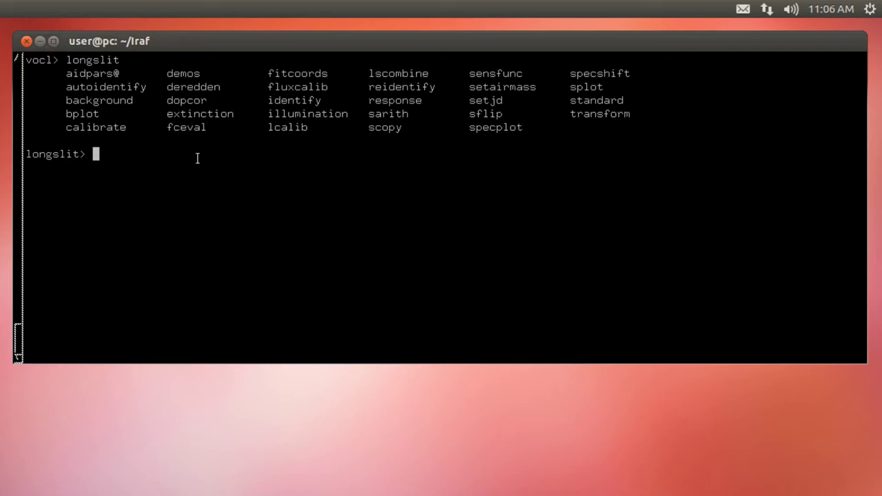
{"action": "type", "text": "epar ide"}
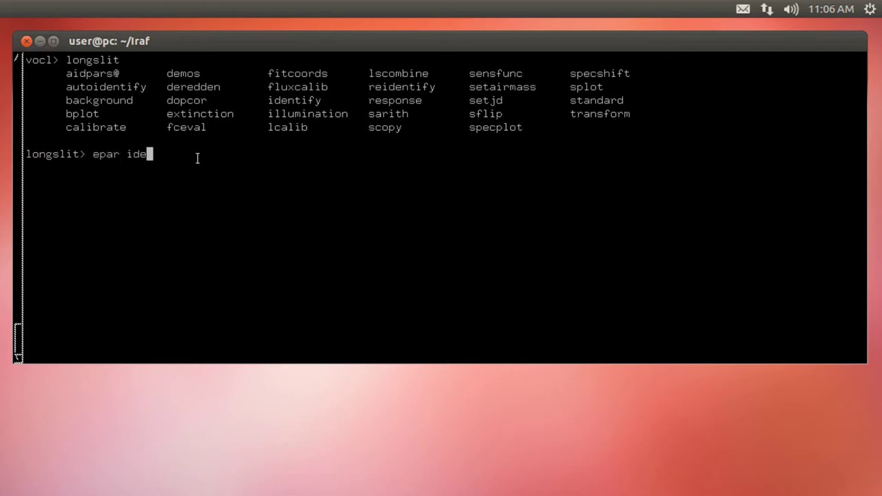
{"action": "type", "text": "ntify"}
{"action": "key", "text": "Return"}
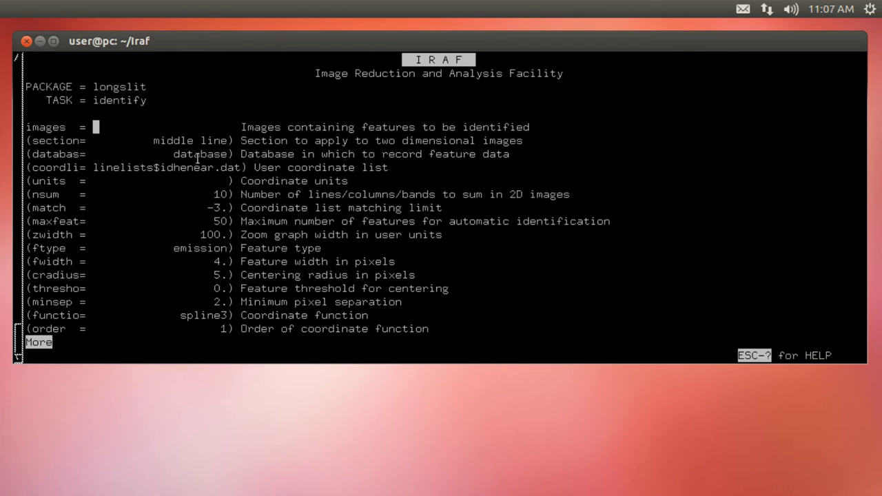
Set identify's match and thresho to 10 and niterate to 1, then save and exit.
{"action": "key", "text": "Down"}
{"action": "key", "text": "Down"}
{"action": "key", "text": "Down"}
{"action": "key", "text": "Down"}
{"action": "key", "text": "Down"}
{"action": "key", "text": "Down"}
{"action": "type", "text": "10"}
{"action": "key", "text": "Return"}
{"action": "key", "text": "Down"}
{"action": "key", "text": "Down"}
{"action": "key", "text": "Down"}
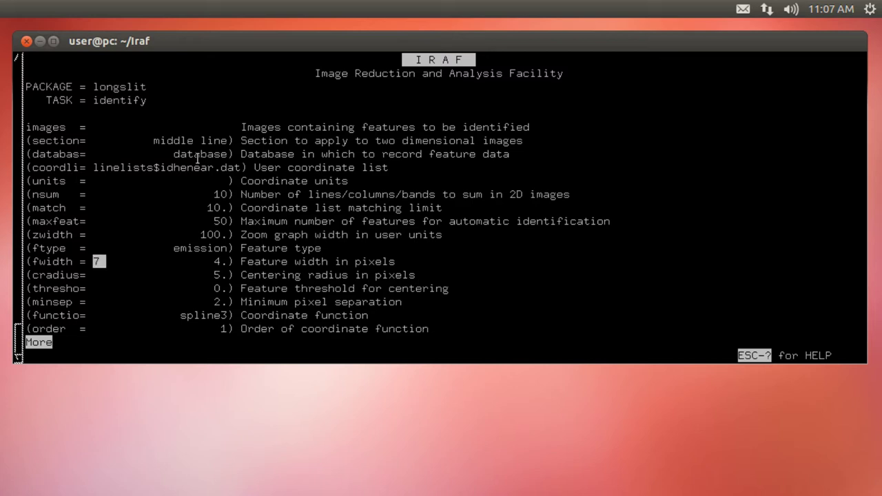
{"action": "key", "text": "Return"}
{"action": "key", "text": "Return"}
{"action": "type", "text": "10"}
{"action": "key", "text": "Return"}
{"action": "key", "text": "Return"}
{"action": "key", "text": "Return"}
{"action": "key", "text": "Return"}
{"action": "key", "text": "Return"}
{"action": "type", "text": "1"}
{"action": "key", "text": "Return"}
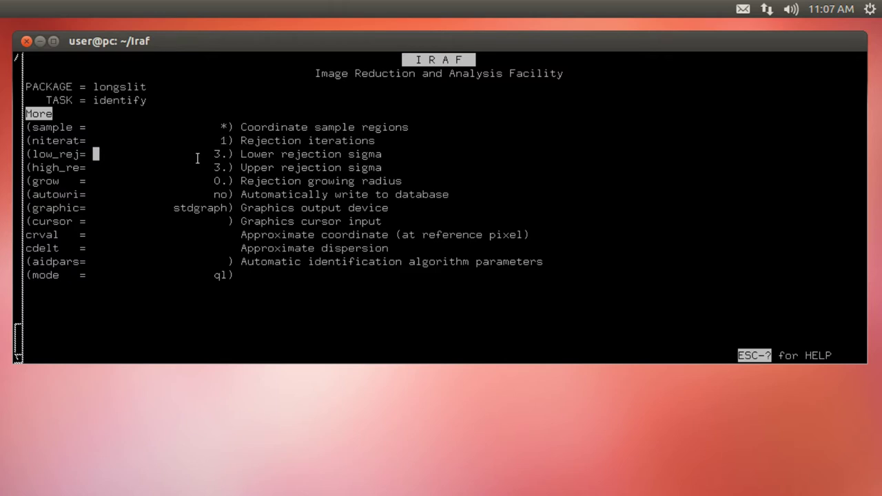
{"action": "key", "text": "Return"}
{"action": "key", "text": "Return"}
{"action": "key", "text": "Return"}
{"action": "key", "text": "Return"}
{"action": "key", "text": "Return"}
{"action": "key", "text": "Return"}
{"action": "key", "text": "ctrl+d"}
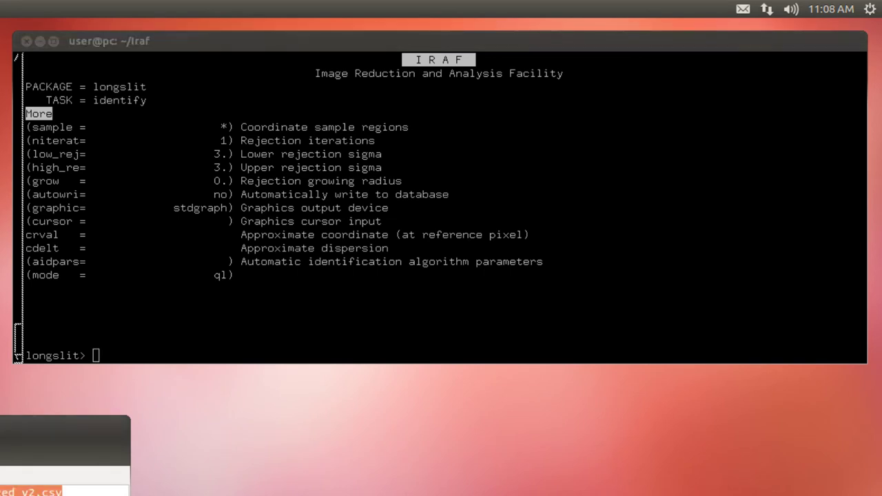
Run identify on obj1_arc.fits middle column using the Lines_CuNeCuAr_BlueRed_v2.csv coordinate list.
{"action": "middle_click", "coordinate": [200, 285]}
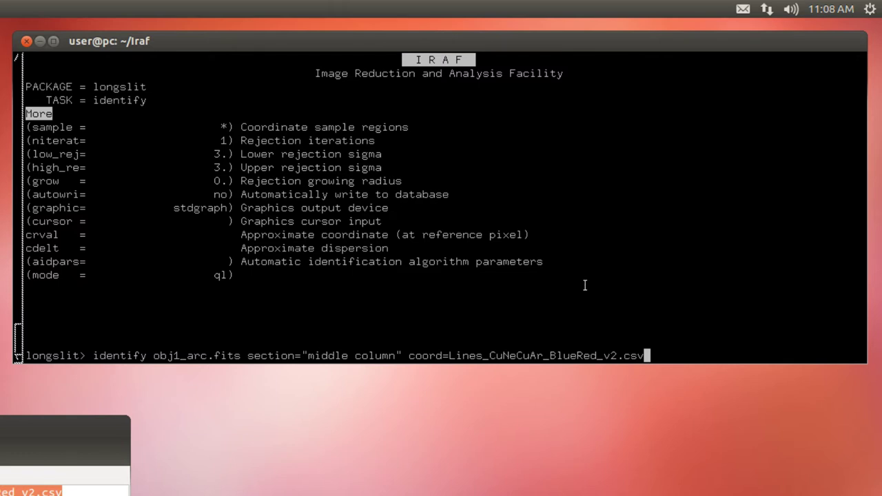
{"action": "key", "text": "Return"}
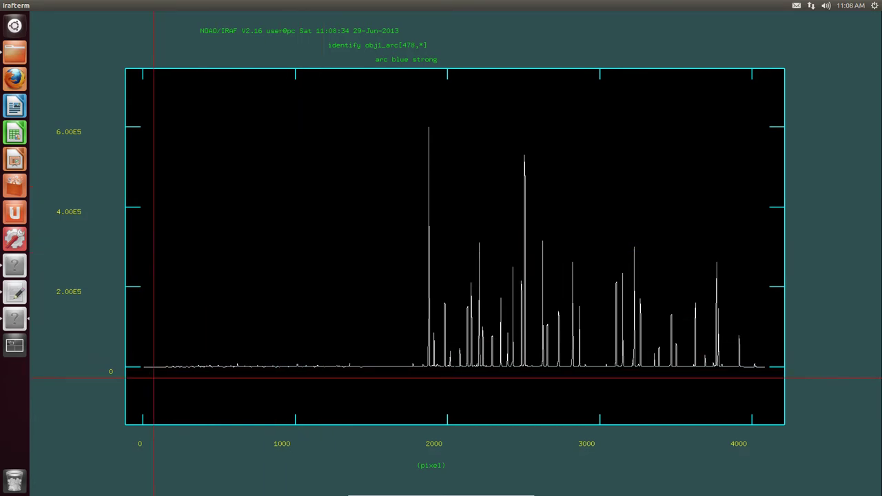
Zoom the arc plot to roughly pixels 0–2050 at low intensity to reveal faint lines.
{"action": "key", "text": "w"}
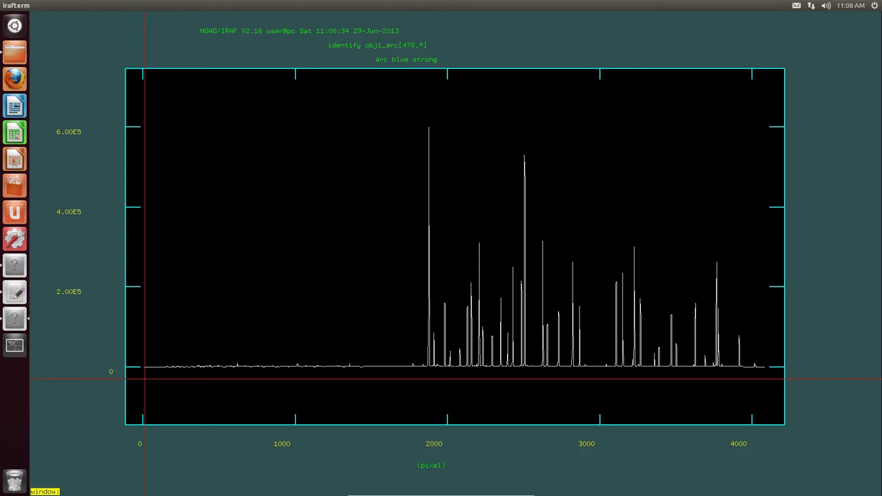
{"action": "key", "text": "e"}
{"action": "key", "text": "e"}
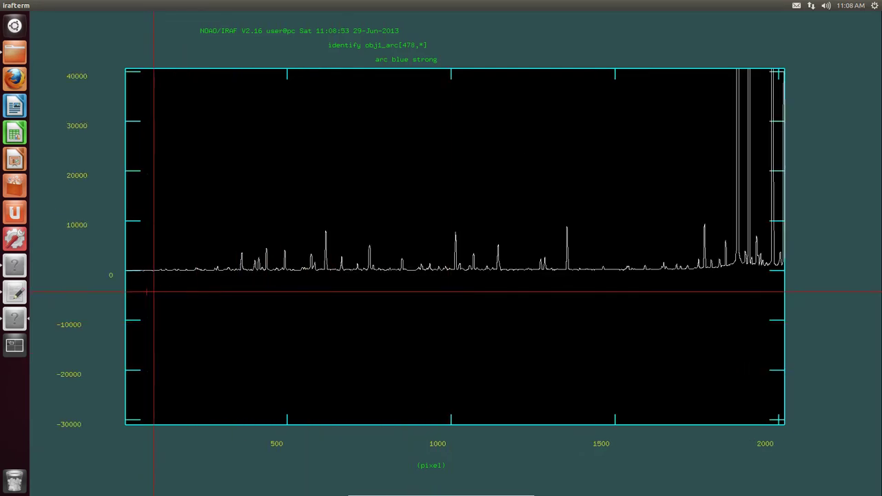
{"action": "key", "text": "w"}
{"action": "key", "text": "e"}
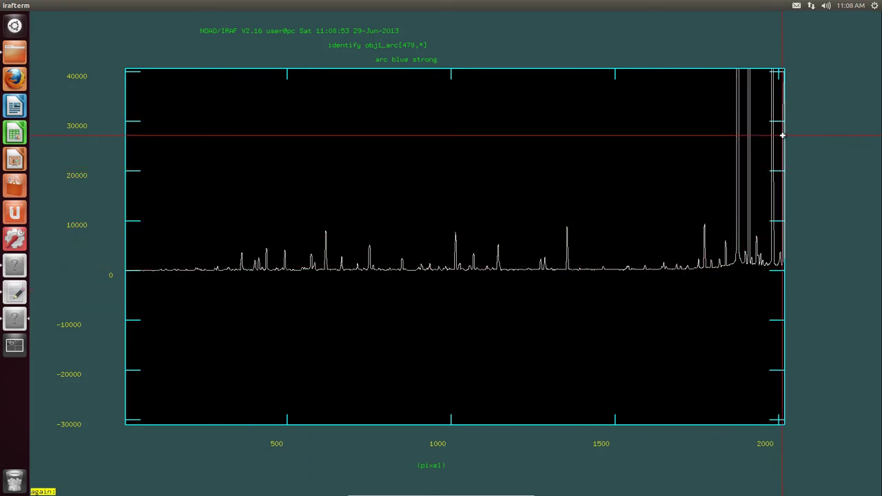
{"action": "key", "text": "e"}
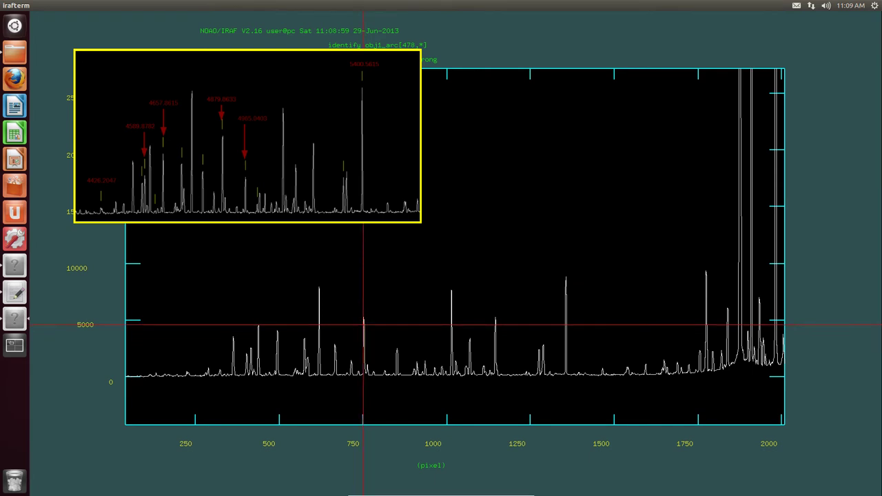
Identify lines near pixels 752, 851, 1355 as 4879.86, 4965.08, 5400.56 Å, then autoscale the plot.
{"action": "key", "text": "m"}
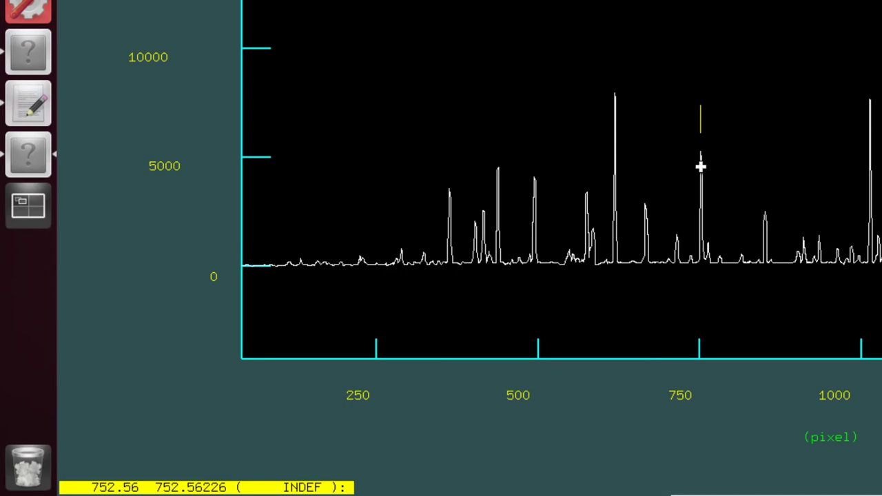
{"action": "type", "text": "4879.86"}
{"action": "key", "text": "Return"}
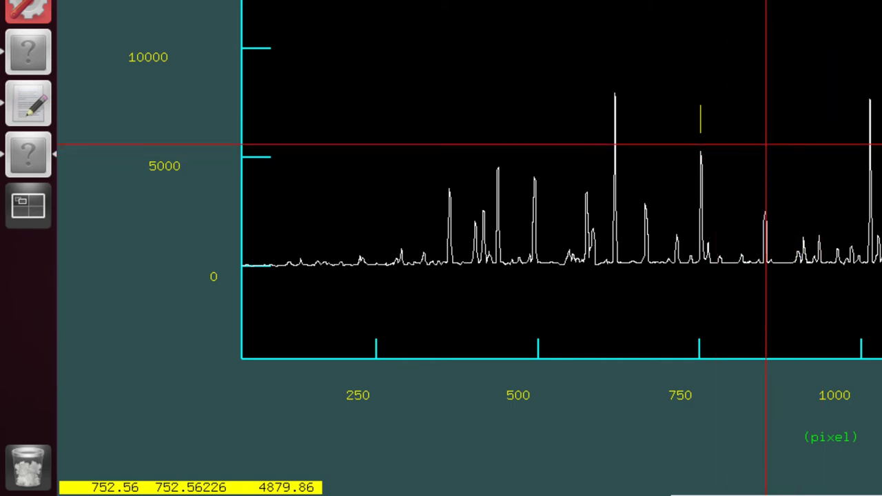
{"action": "key", "text": "m"}
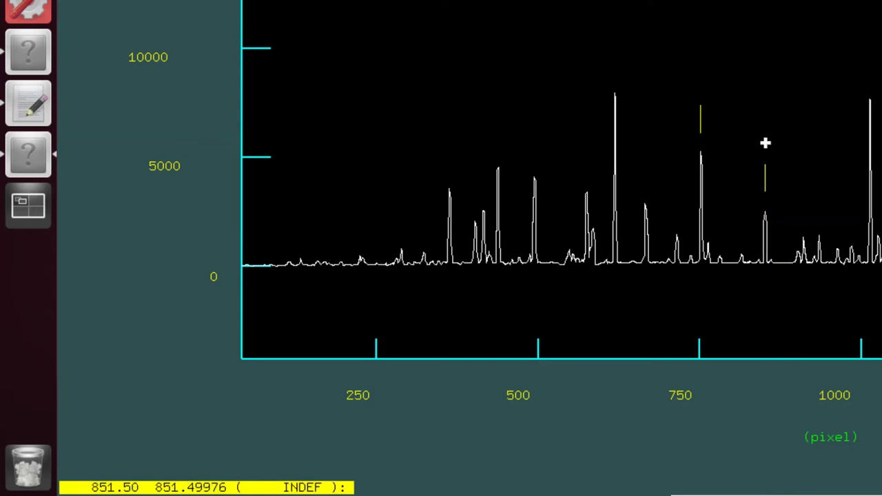
{"action": "type", "text": "4965"}
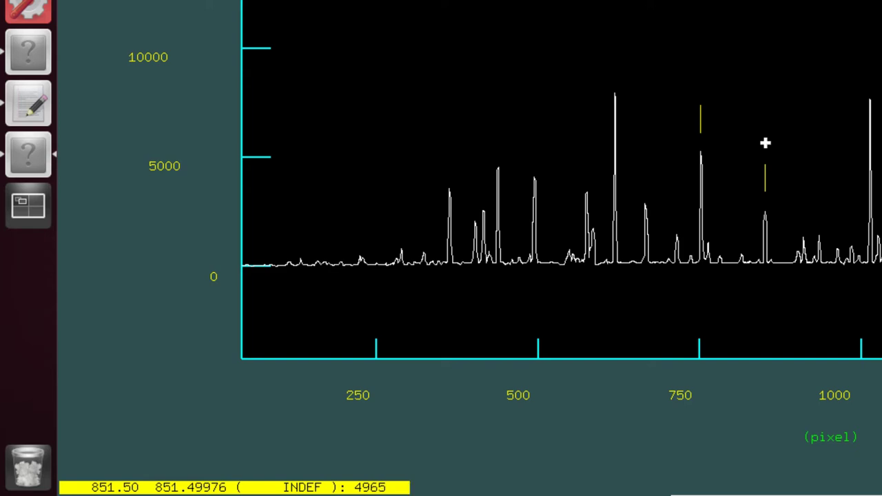
{"action": "type", "text": ".08"}
{"action": "key", "text": "Return"}
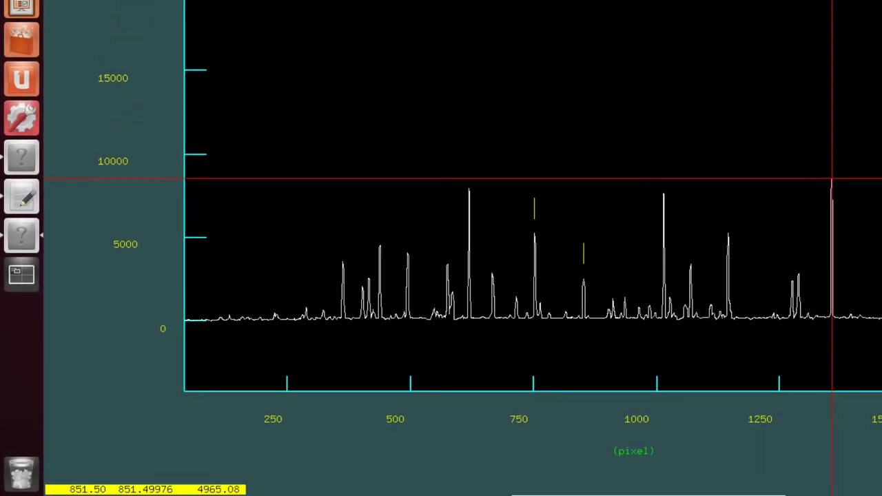
{"action": "type", "text": "m5"}
{"action": "type", "text": "400"}
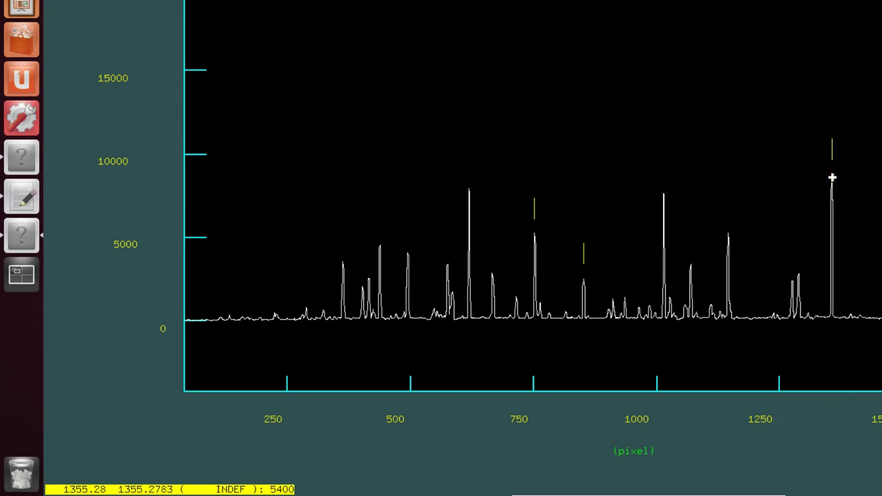
{"action": "type", "text": ".56"}
{"action": "key", "text": "Return"}
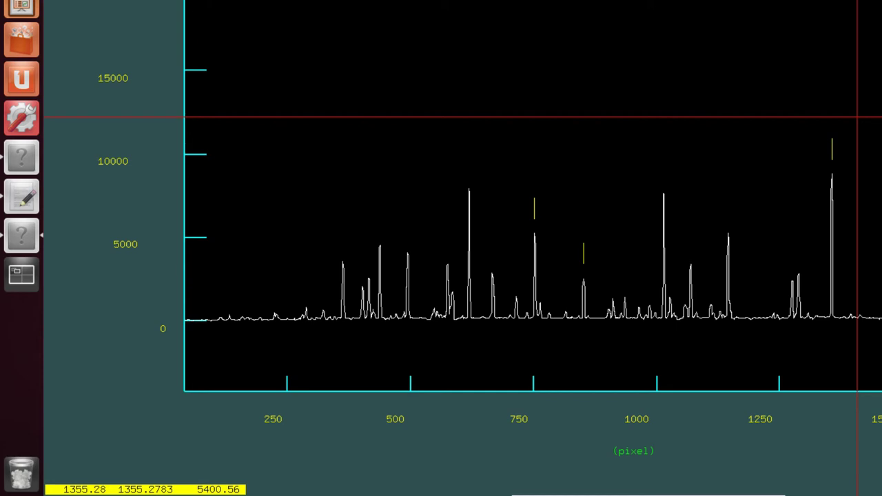
{"action": "key", "text": "w"}
{"action": "key", "text": "a"}
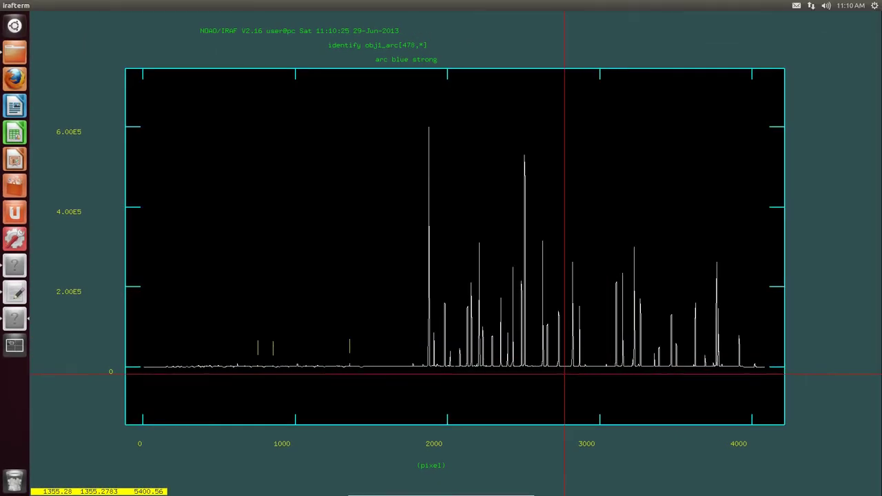
Identify the arc lines at pixels 4018, 3916 and 2865 as 7723.8, 7635.11 and 6717.04 Å.
{"action": "key", "text": "w"}
{"action": "key", "text": "e"}
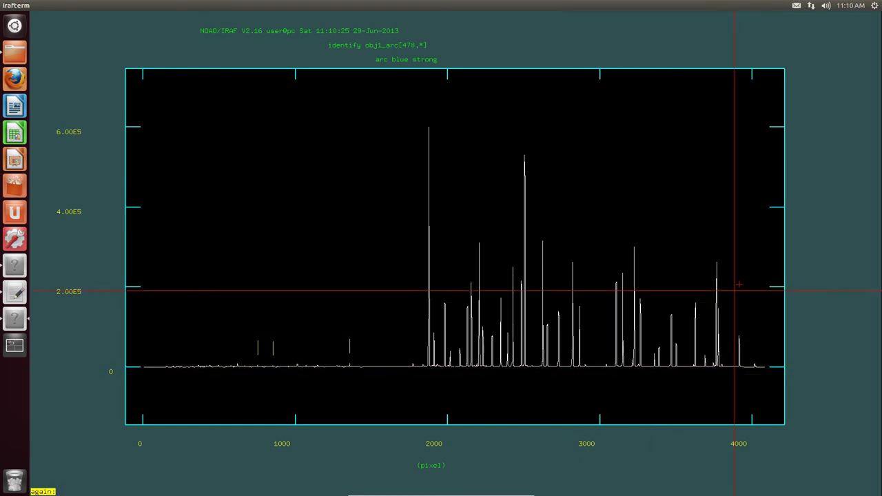
{"action": "key", "text": "e"}
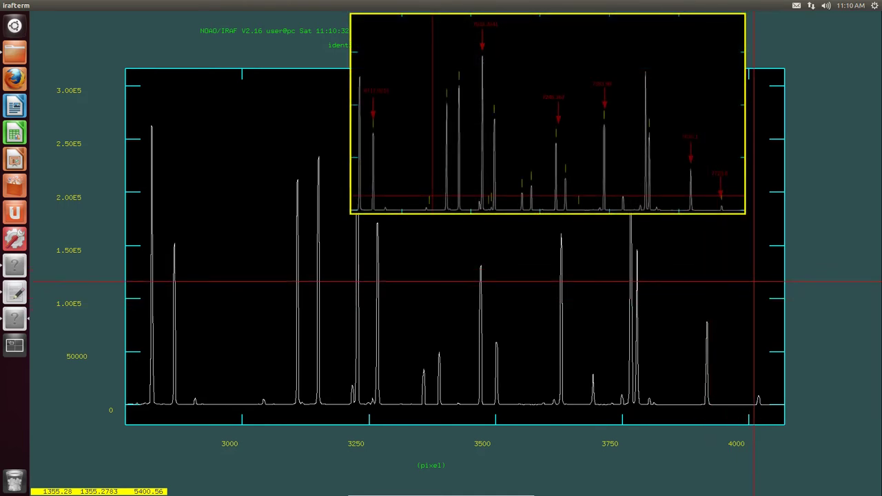
{"action": "key", "text": "m"}
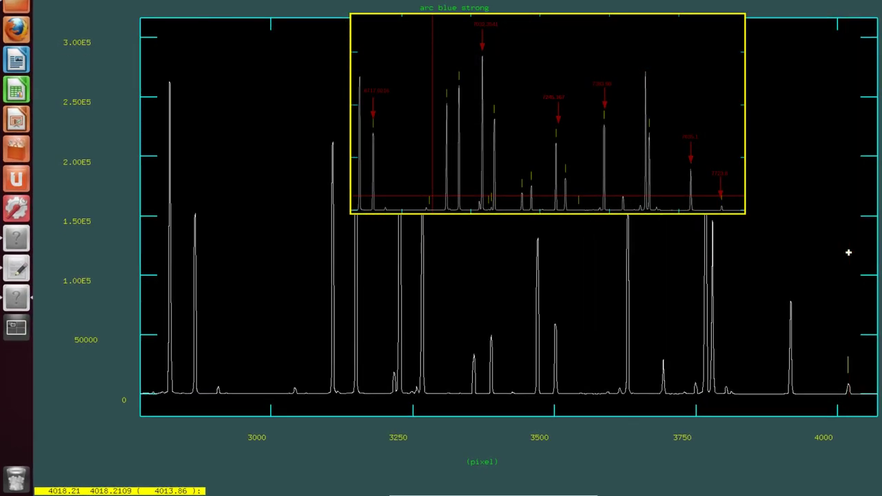
{"action": "type", "text": "7723.8"}
{"action": "key", "text": "Return"}
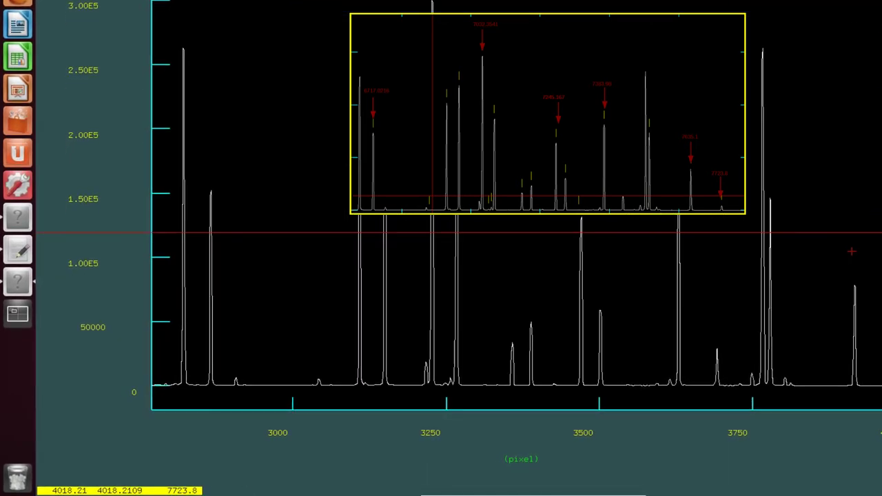
{"action": "type", "text": "m7"}
{"action": "type", "text": "6"}
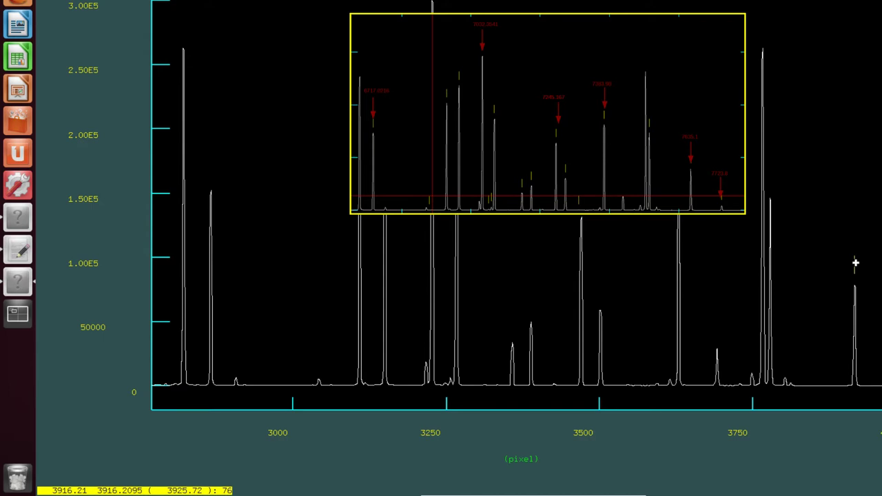
{"action": "type", "text": "35.11"}
{"action": "key", "text": "Return"}
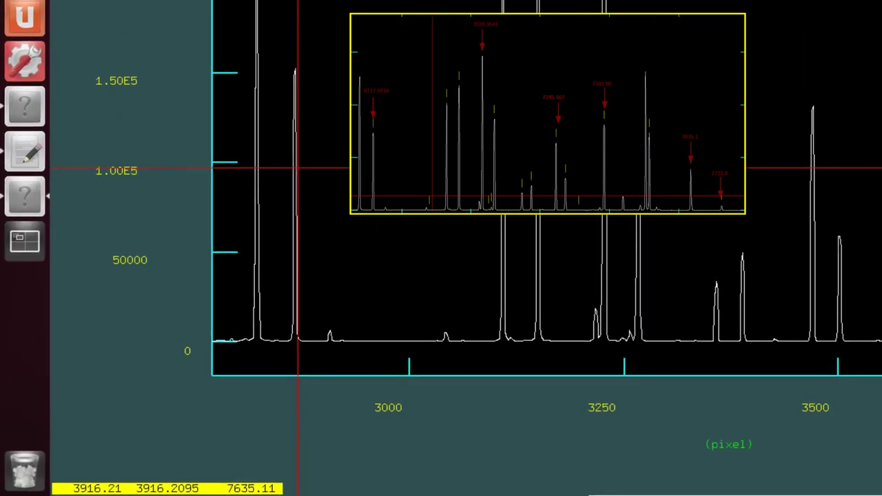
{"action": "key", "text": "m"}
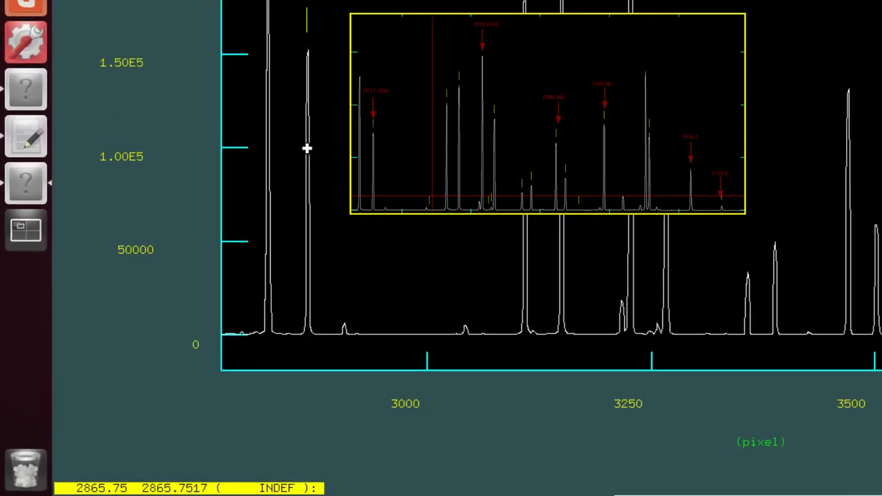
{"action": "type", "text": "6717.02"}
{"action": "key", "text": "Return"}
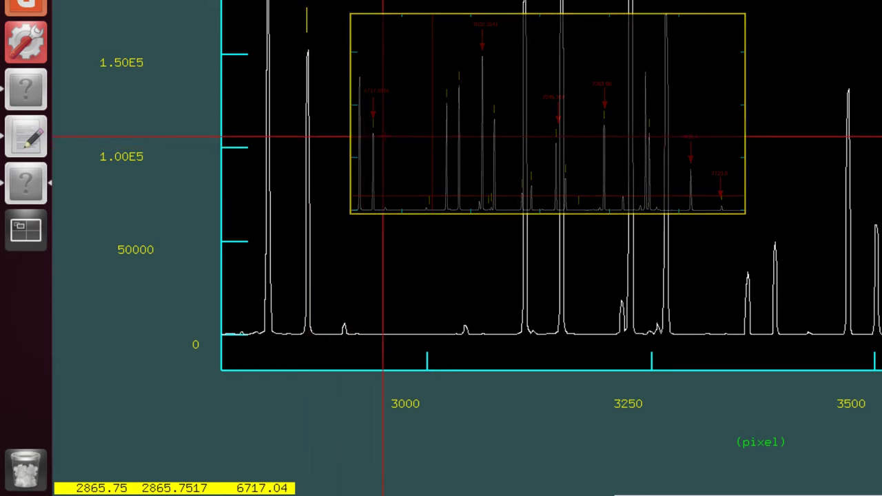
{"action": "key", "text": "w"}
{"action": "key", "text": "a"}
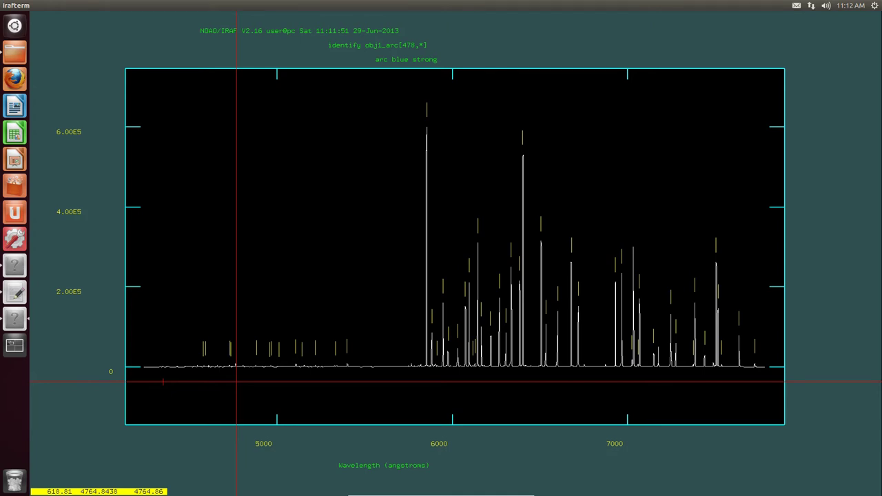
Delete three outlying residual points and refit the dispersion solution to an RMS of 0.04422.
{"action": "key", "text": "f"}
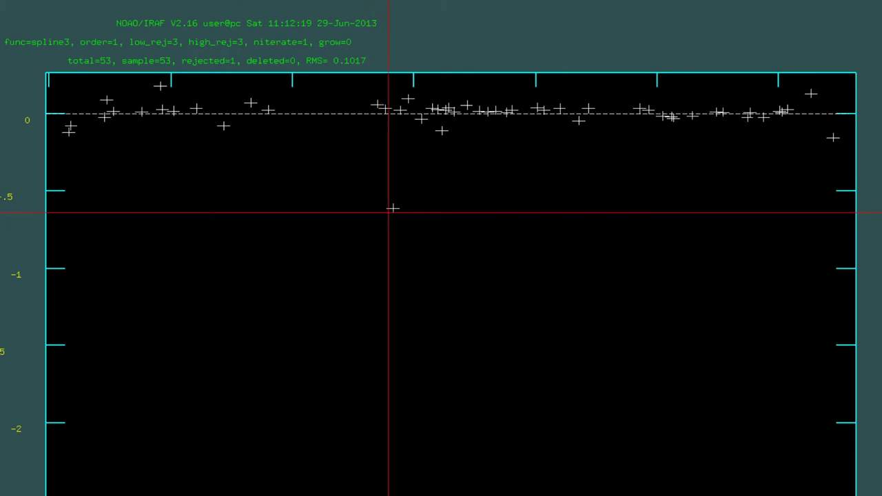
{"action": "key", "text": "d"}
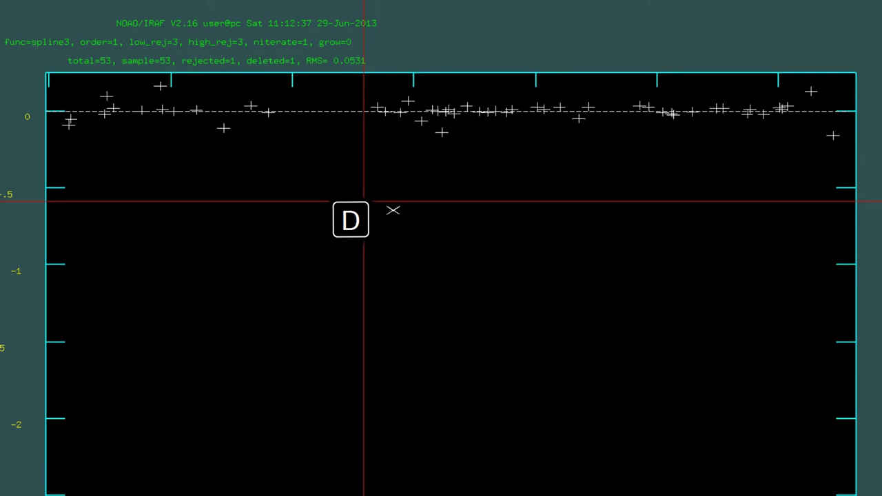
{"action": "key", "text": "f"}
{"action": "key", "text": "d"}
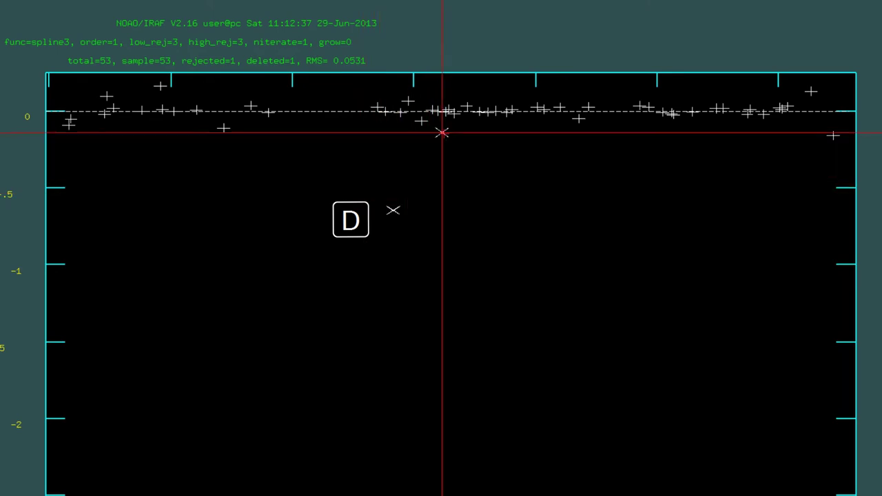
{"action": "key", "text": "f"}
{"action": "key", "text": "d"}
{"action": "key", "text": "f"}
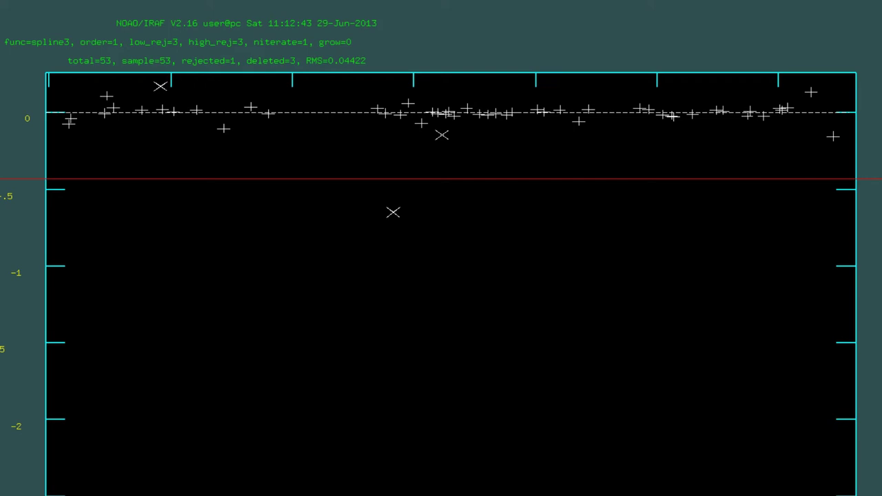
{"action": "key", "text": "f"}
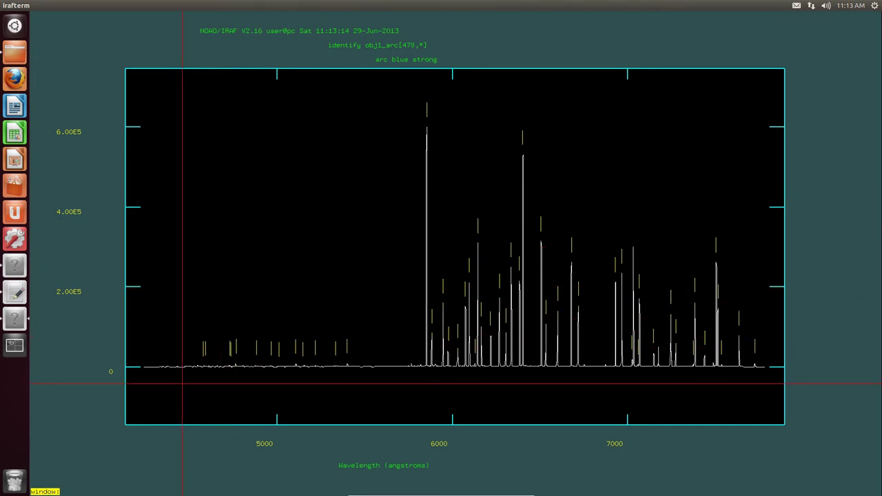
Mark two extra arc lines at the blue end, including one near 4579 Å.
{"action": "key", "text": "w"}
{"action": "key", "text": "e"}
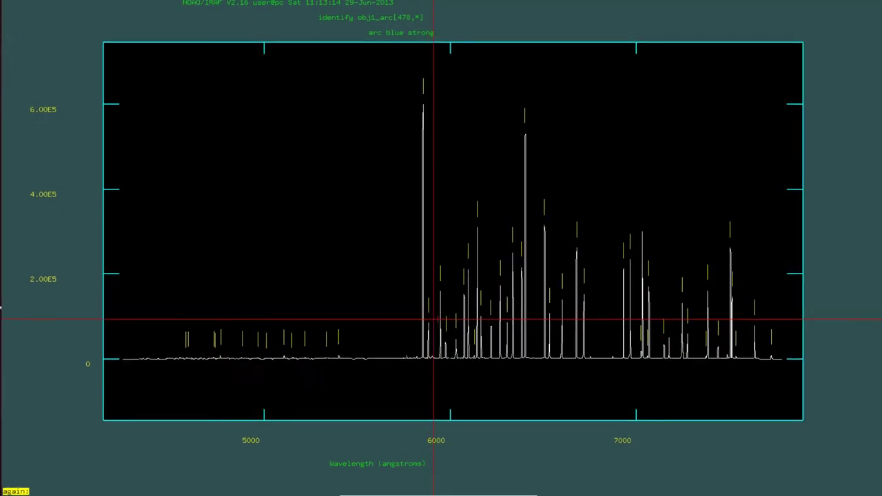
{"action": "key", "text": "e"}
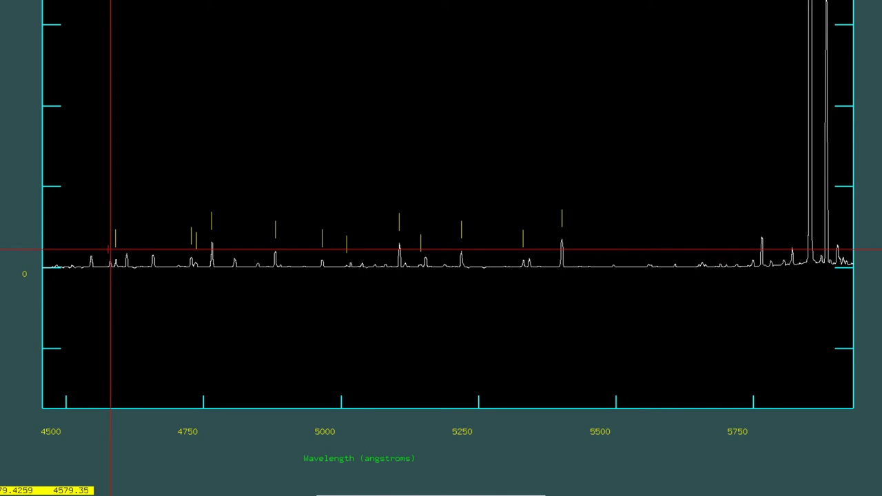
{"action": "key", "text": "m"}
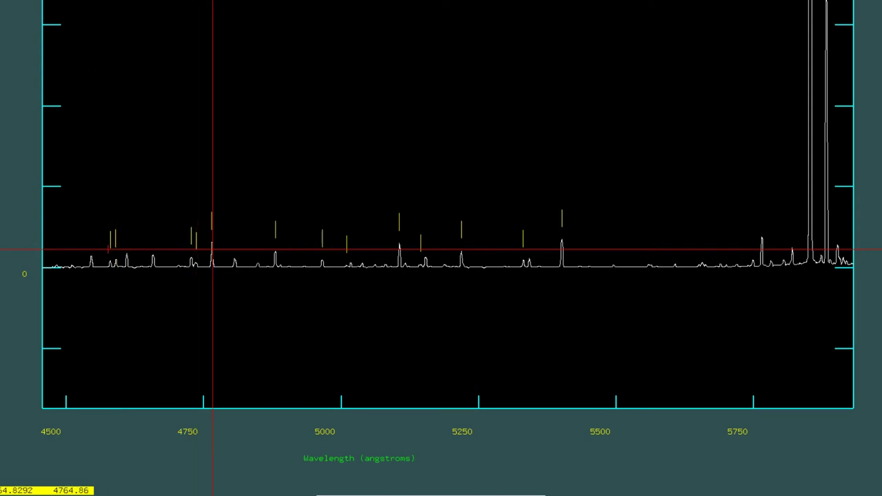
{"action": "key", "text": "m"}
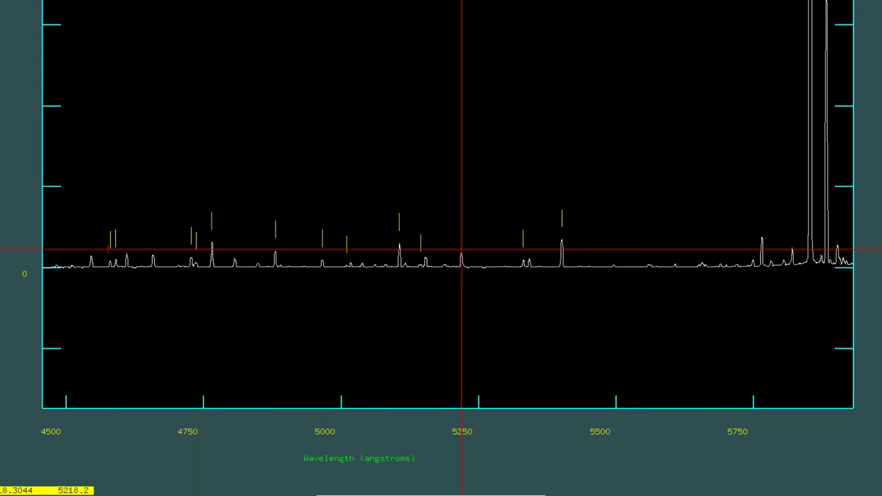
{"action": "key", "text": "w"}
{"action": "key", "text": "a"}
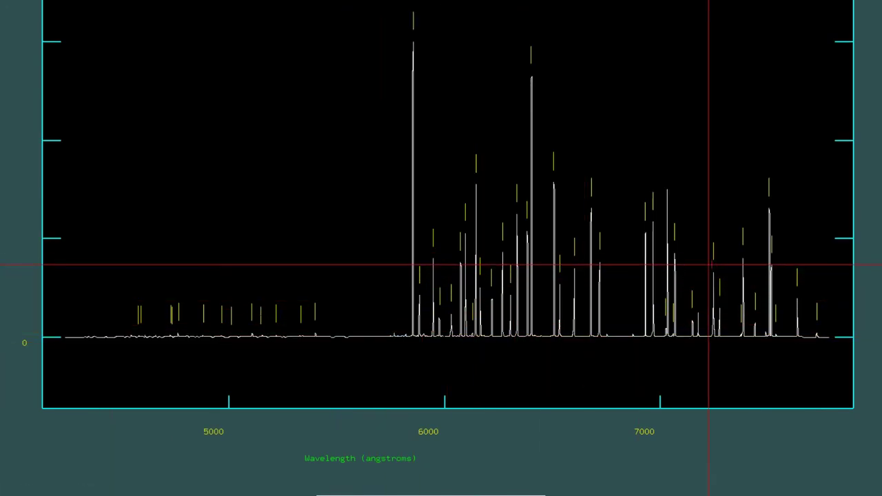
Remove the wrongly marked feature near 7067 Å and check the 7200–7800 Å region.
{"action": "key", "text": "w"}
{"action": "key", "text": "e"}
{"action": "key", "text": "e"}
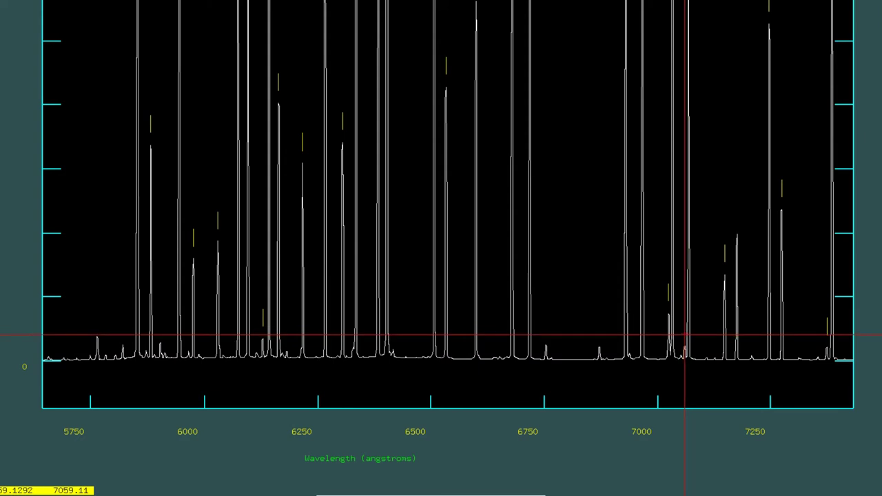
{"action": "key", "text": "d"}
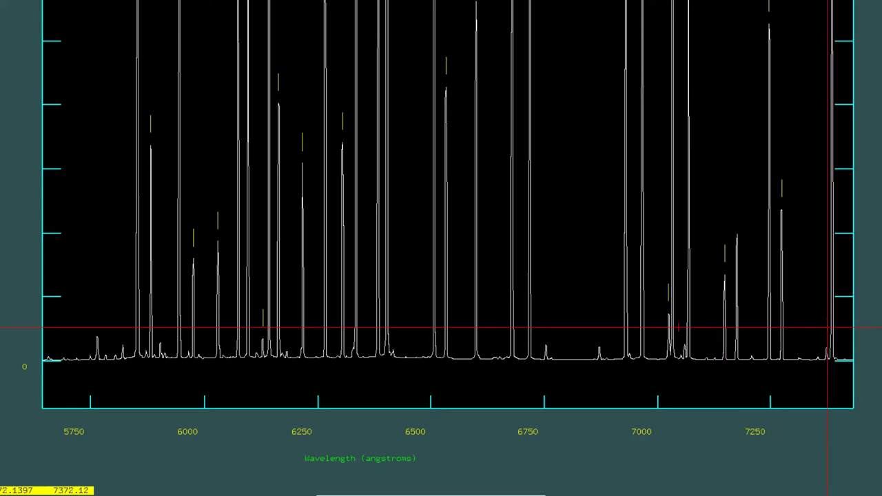
{"action": "key", "text": "w"}
{"action": "key", "text": "a"}
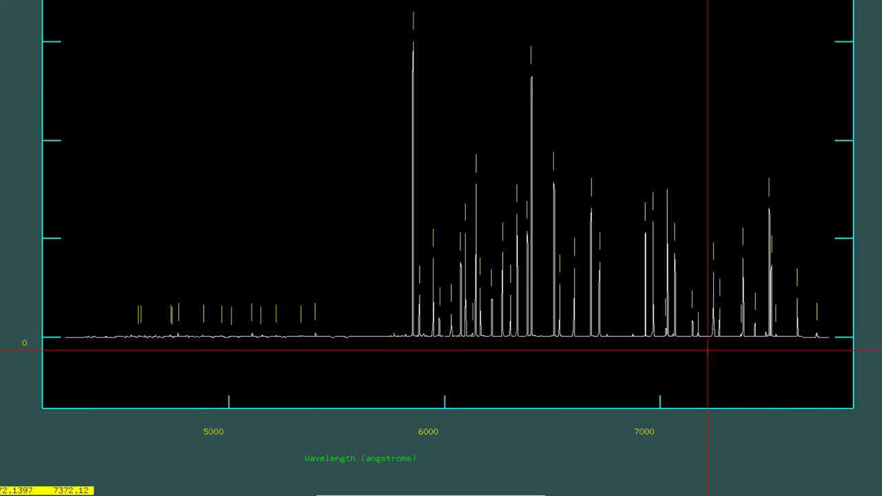
{"action": "key", "text": "w"}
{"action": "key", "text": "e"}
{"action": "key", "text": "e"}
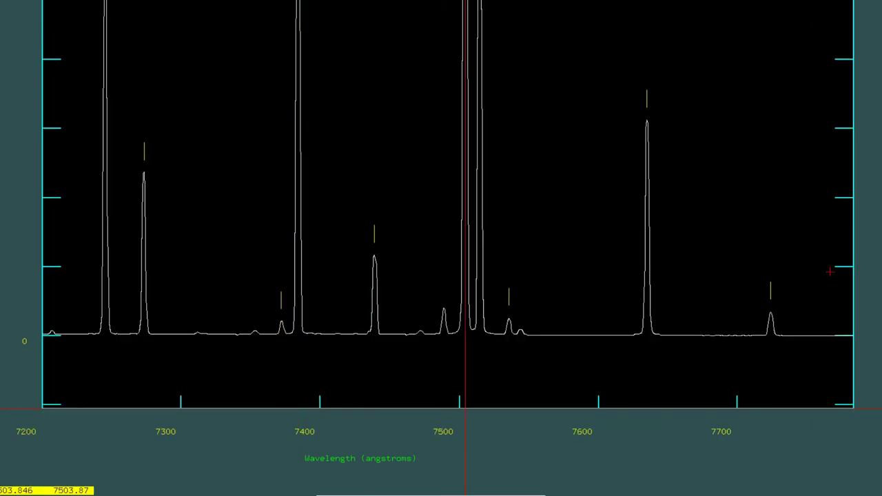
{"action": "key", "text": "w"}
{"action": "key", "text": "a"}
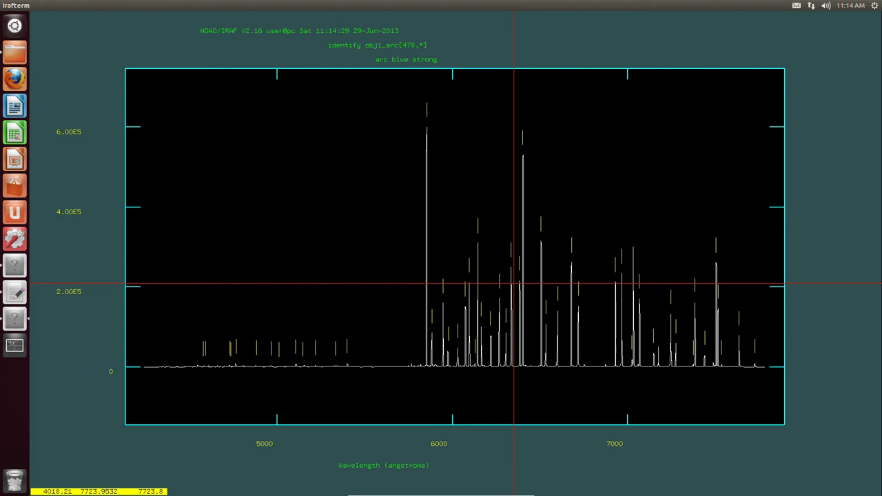
Quit line identification and write the feature data to the database.
{"action": "key", "text": "q"}
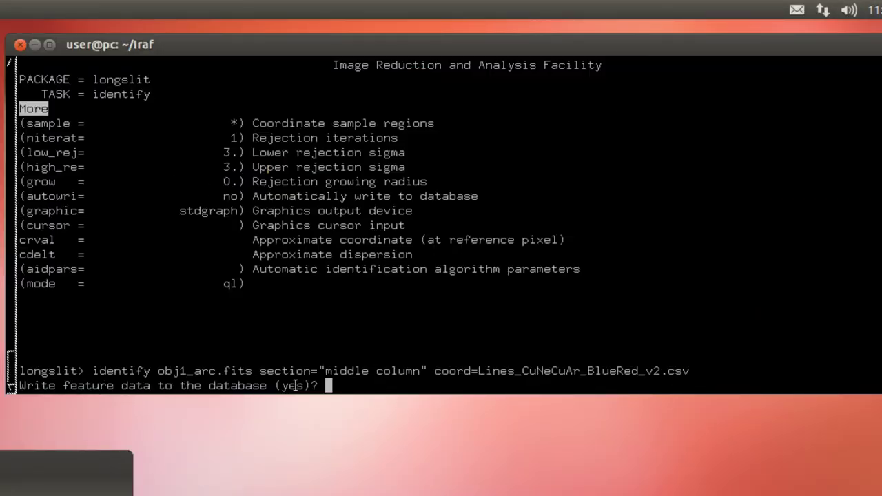
{"action": "key", "text": "Return"}
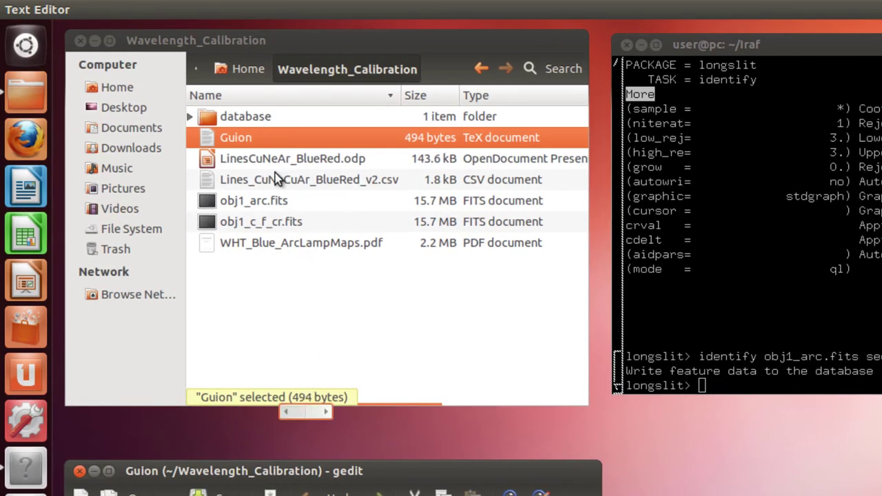
Check that the database folder contains idobj1_arc, then return to Wavelength_Calibration.
{"action": "double_click", "coordinate": [276, 121]}
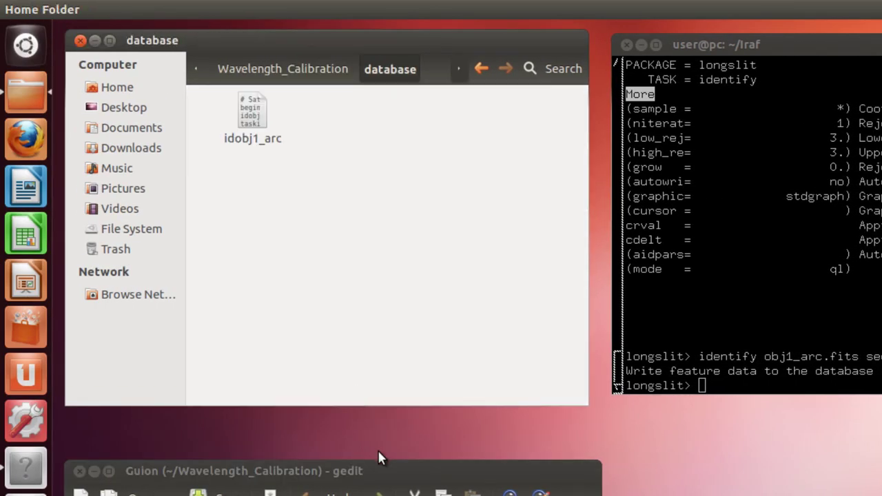
{"action": "left_click_drag", "start_coordinate": [383, 466], "coordinate": [389, 495]}
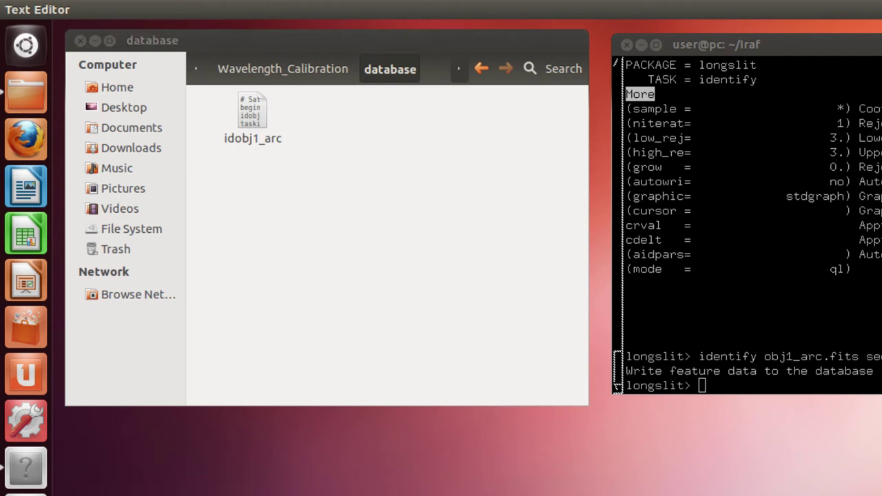
{"action": "left_click", "coordinate": [266, 116]}
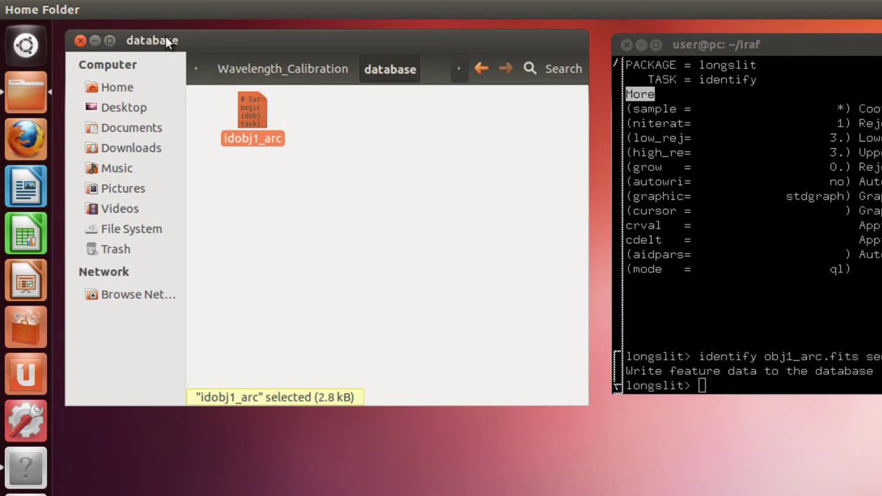
{"action": "left_click", "coordinate": [273, 64]}
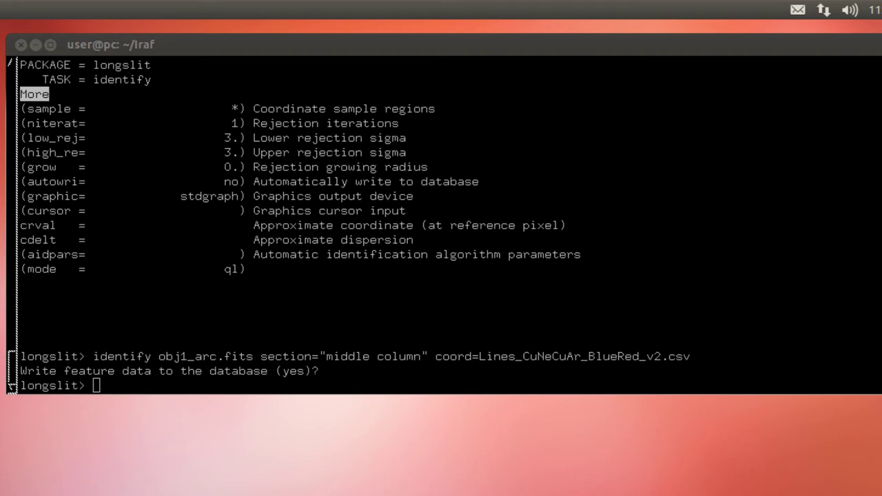
Enter 'epar reidentify' at the longslit prompt in the IRAF terminal.
{"action": "left_click", "coordinate": [255, 264]}
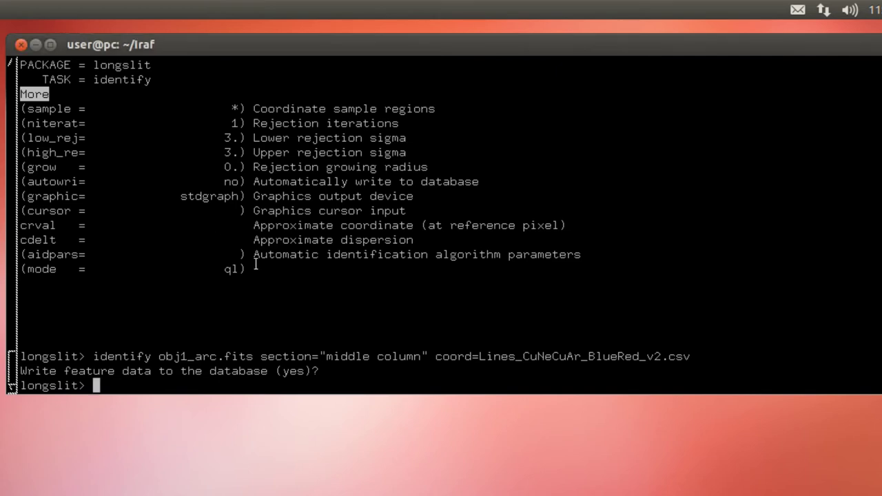
{"action": "type", "text": "epo"}
{"action": "key", "text": "BackSpace"}
{"action": "type", "text": "ar reidentify"}
Set reidentify's override to yes, trace to no and nlost to 5.
{"action": "key", "text": "Return"}
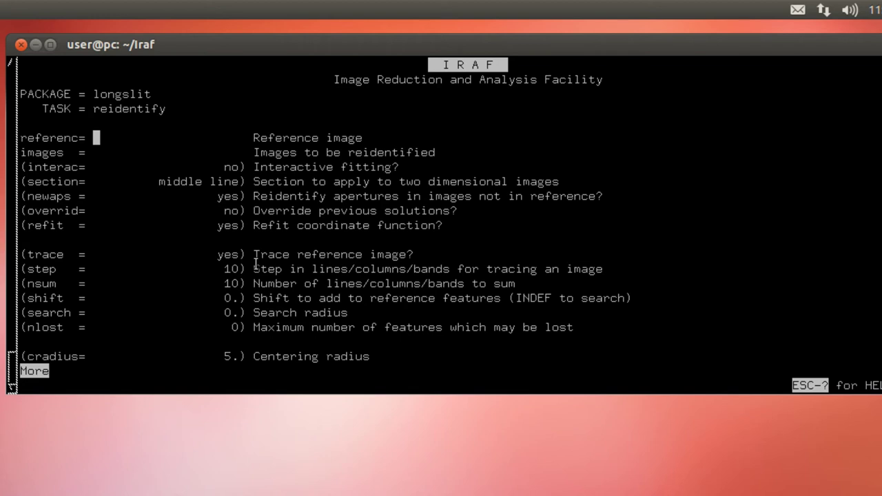
{"action": "key", "text": "Down"}
{"action": "key", "text": "Down"}
{"action": "key", "text": "Down"}
{"action": "key", "text": "Down"}
{"action": "key", "text": "Down"}
{"action": "type", "text": "yes"}
{"action": "key", "text": "Return"}
{"action": "key", "text": "Down"}
{"action": "type", "text": "no"}
{"action": "key", "text": "Return"}
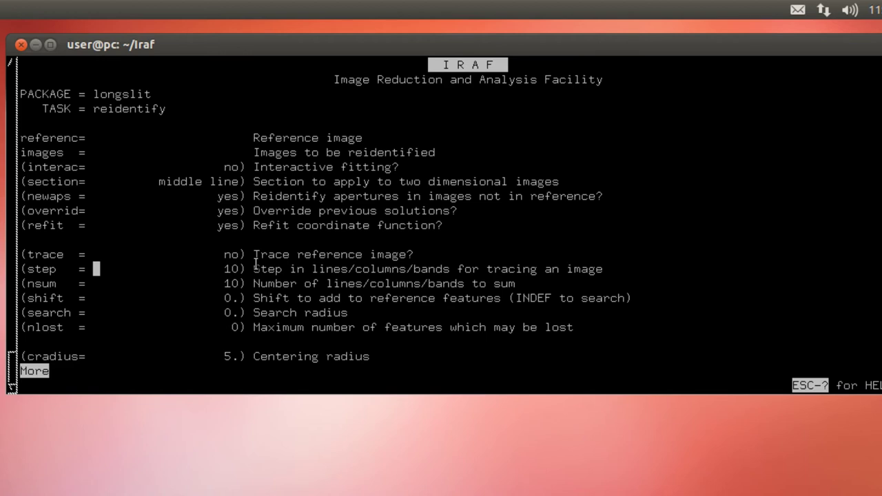
{"action": "key", "text": "Down"}
{"action": "key", "text": "Down"}
{"action": "key", "text": "Down"}
{"action": "key", "text": "Down"}
{"action": "type", "text": "5"}
{"action": "key", "text": "Return"}
Set threshold 10, match 10 and verbose yes, then save and exit the editor.
{"action": "key", "text": "Down"}
{"action": "key", "text": "Down"}
{"action": "key", "text": "Up"}
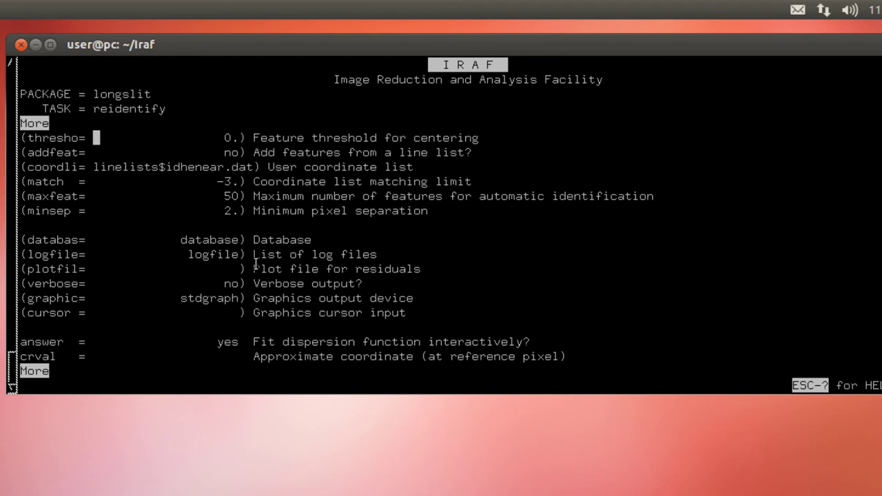
{"action": "type", "text": "10"}
{"action": "key", "text": "Return"}
{"action": "key", "text": "Down"}
{"action": "key", "text": "Down"}
{"action": "type", "text": "10"}
{"action": "key", "text": "Return"}
{"action": "key", "text": "Down"}
{"action": "key", "text": "Down"}
{"action": "key", "text": "Down"}
{"action": "key", "text": "Down"}
{"action": "key", "text": "Down"}
{"action": "type", "text": "yes"}
{"action": "key", "text": "Return"}
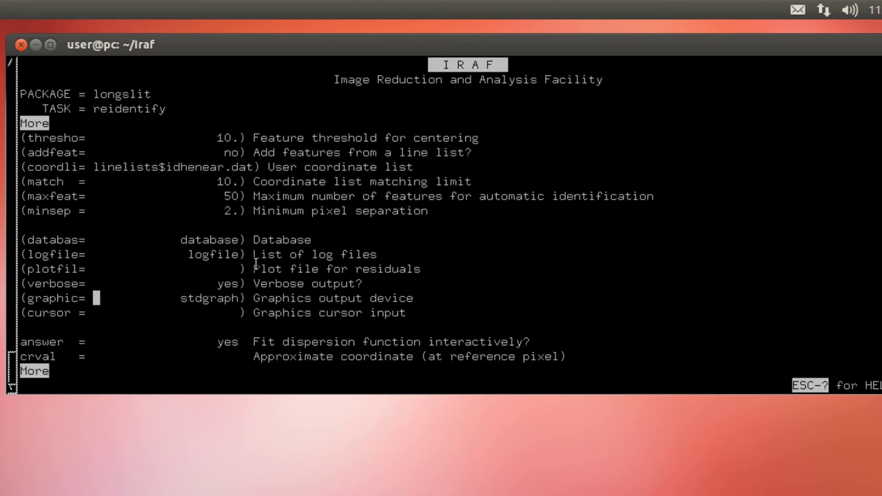
{"action": "key", "text": "Down"}
{"action": "key", "text": "Down"}
{"action": "key", "text": "Down"}
{"action": "key", "text": "Down"}
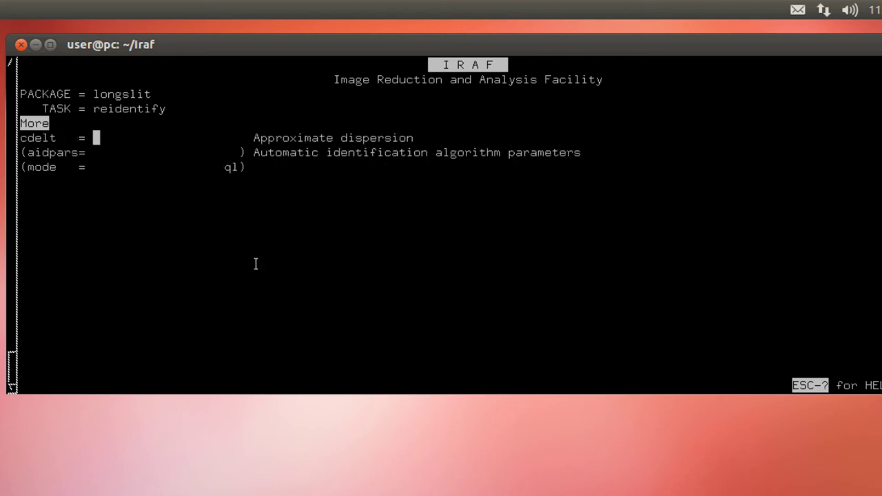
{"action": "key", "text": "ctrl+d"}
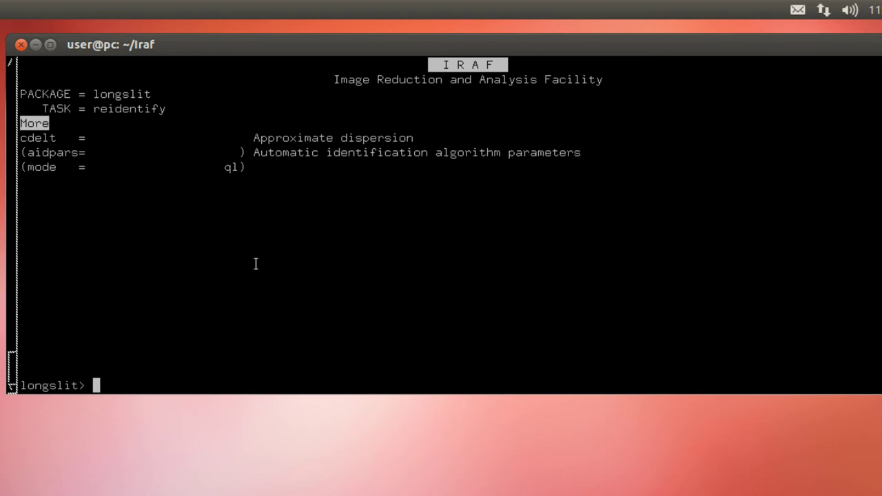
Run reidentify on obj1_arc with section 'middle column' and the CuNeCuAr line list.
{"action": "middle_click", "coordinate": [426, 320]}
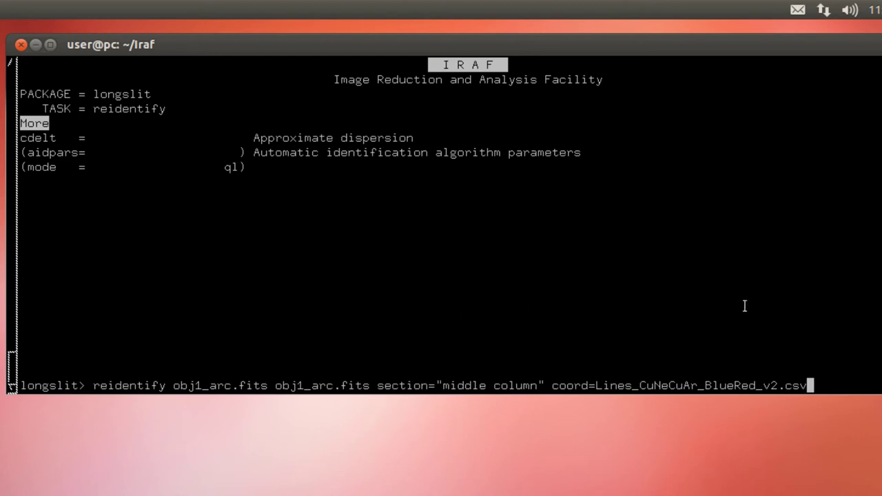
{"action": "key", "text": "Return"}
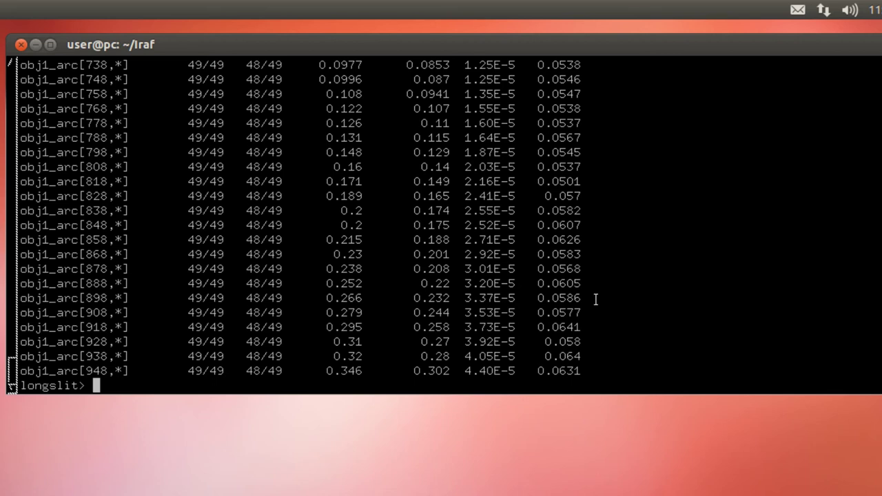
Run fitcoords on obj1_arc and accept interactive fitting.
{"action": "middle_click", "coordinate": [276, 325]}
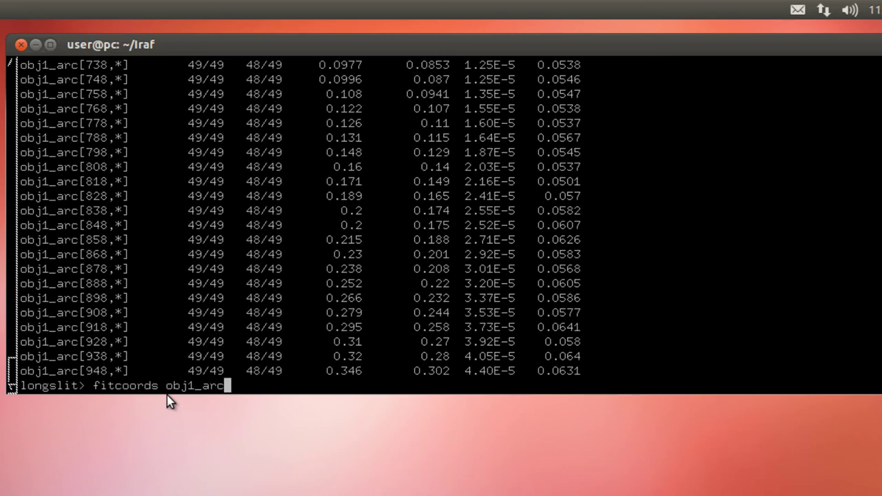
{"action": "key", "text": "Return"}
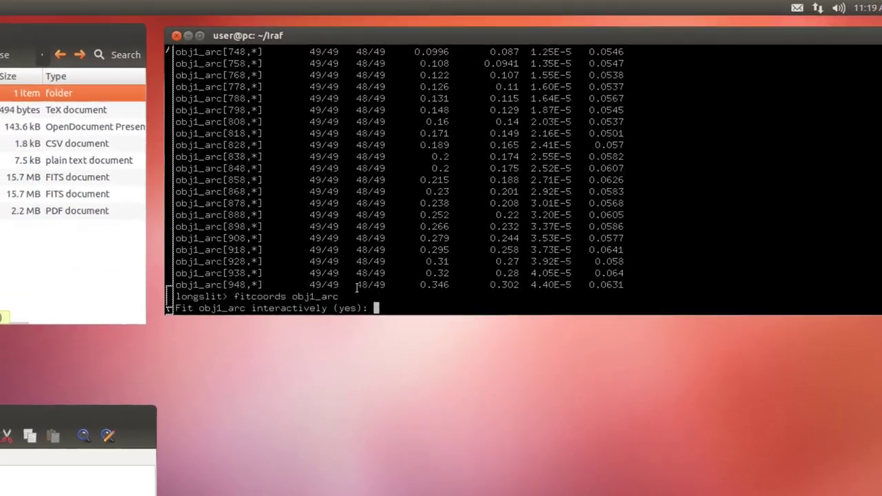
{"action": "key", "text": "Return"}
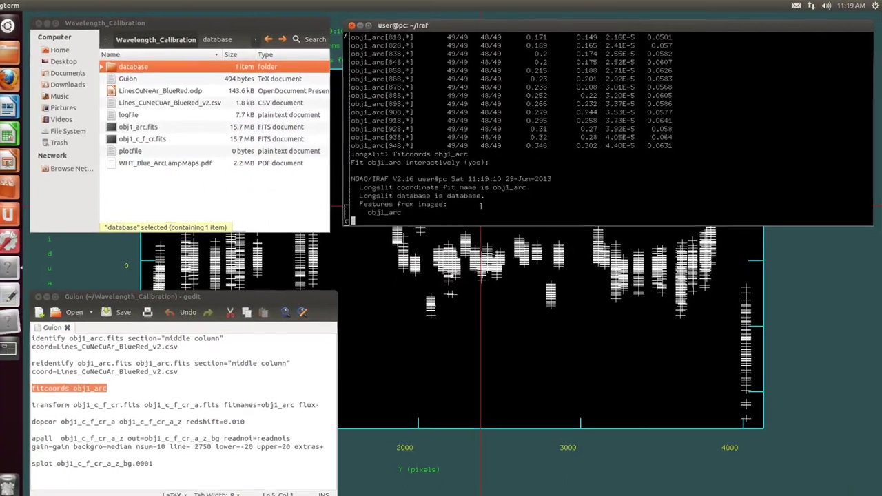
Maximize the fitcoords graph showing residuals against Y pixels.
{"action": "key", "text": "ctrl+super+Up"}
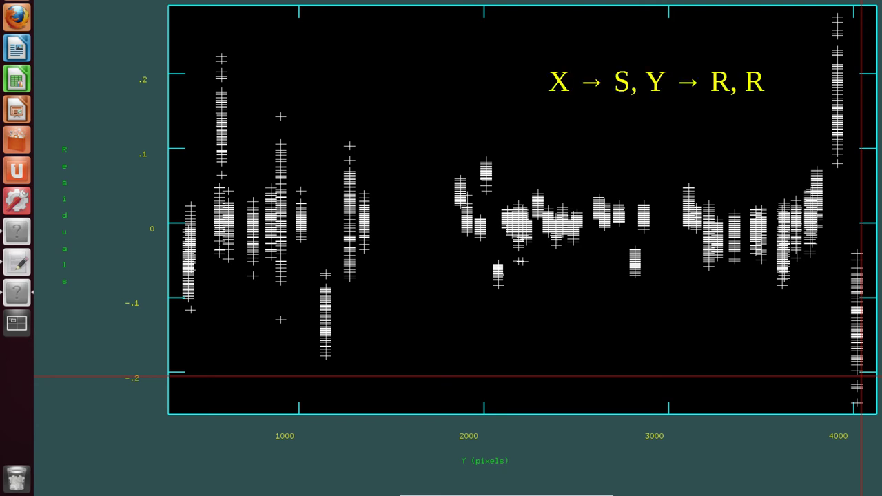
Replot the fitcoords graph as residuals against fitted surface values, spanning about 4600–7800.
{"action": "key", "text": "x"}
{"action": "key", "text": "s"}
{"action": "key", "text": "r"}
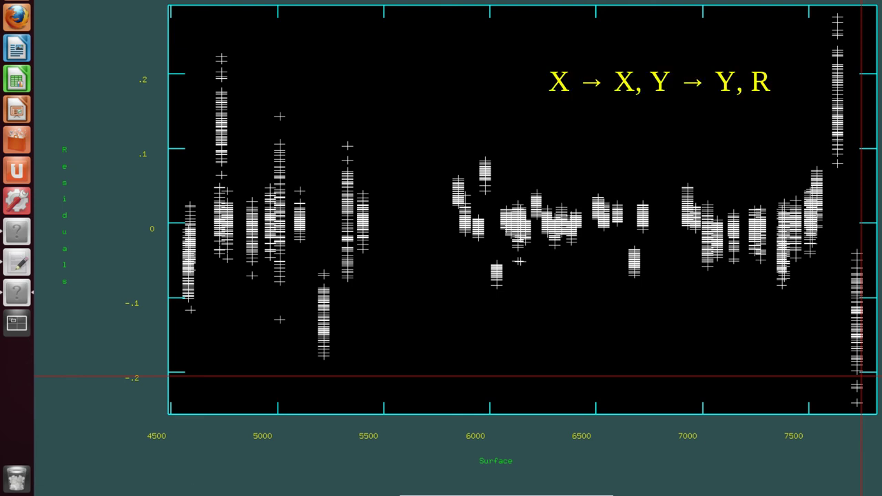
Switch the fitcoords axes to plot X pixels against Y pixels, showing features as vertical columns.
{"action": "key", "text": "x"}
{"action": "key", "text": "x"}
{"action": "key", "text": "y"}
{"action": "key", "text": "y"}
{"action": "key", "text": "r"}
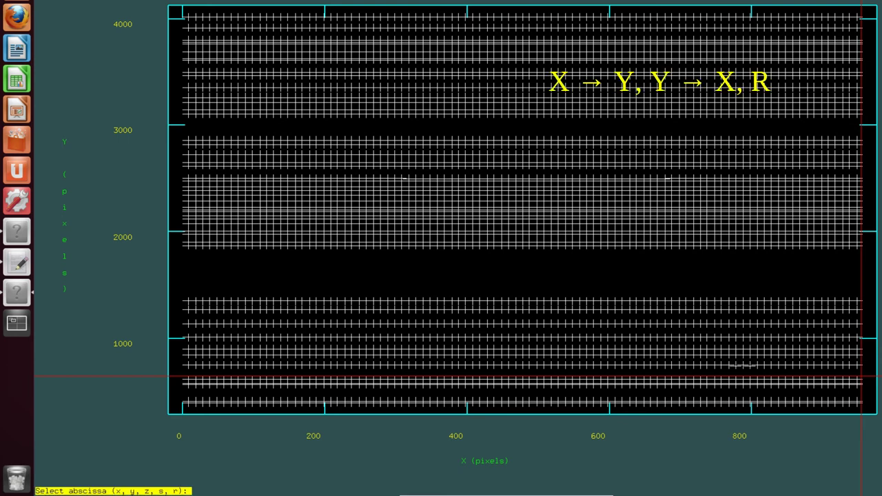
{"action": "key", "text": "r"}
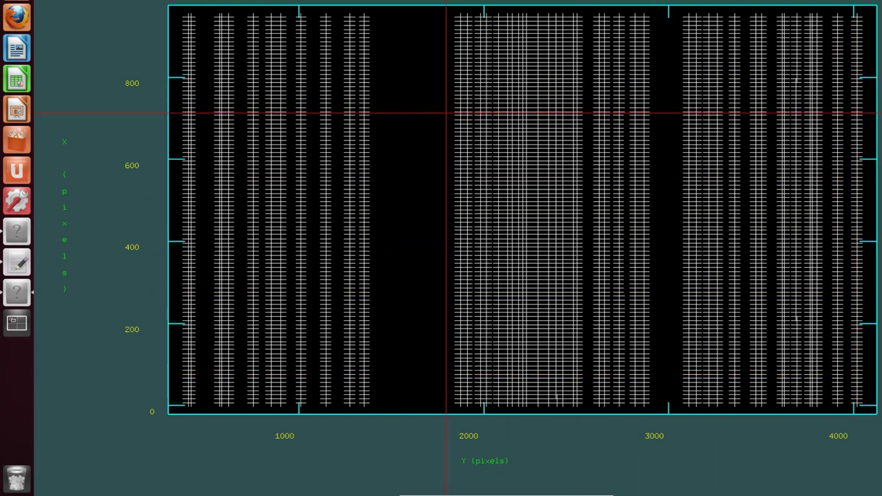
Delete the whole row of feature points near X pixel 740 from the fit.
{"action": "key", "text": "d"}
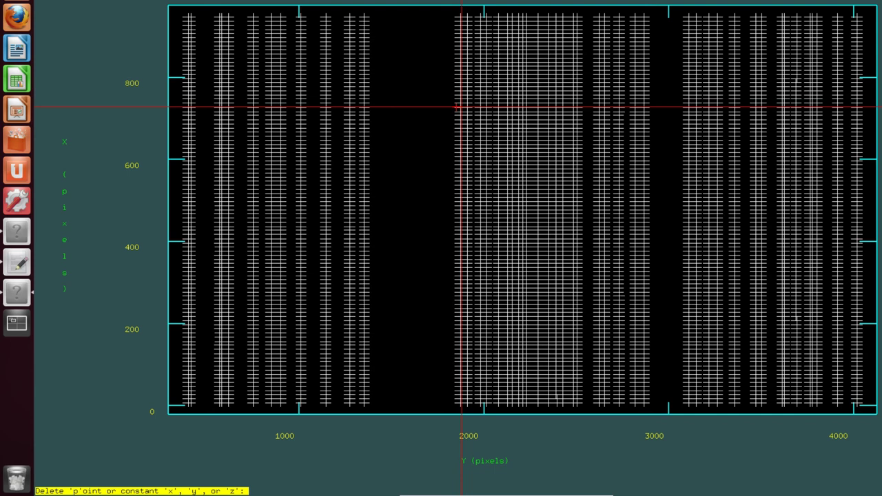
{"action": "key", "text": "x"}
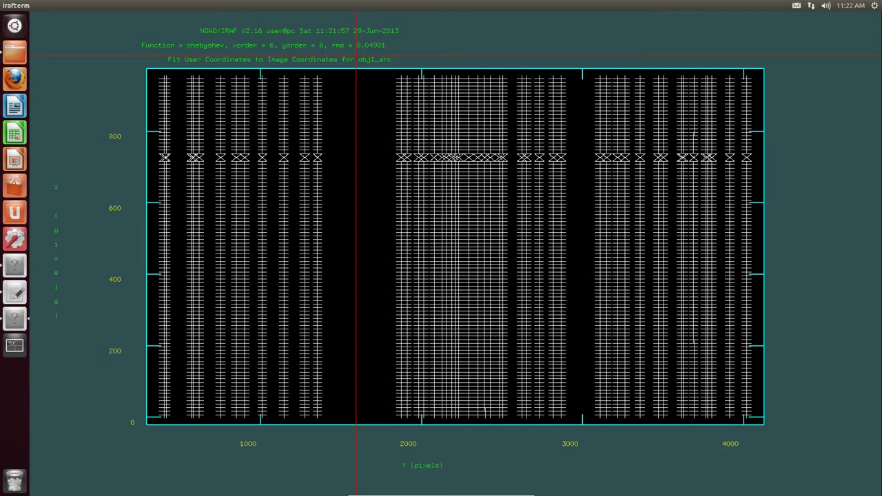
Quit fitcoords and write the obj1_arc coordinate map to the database.
{"action": "key", "text": "q"}
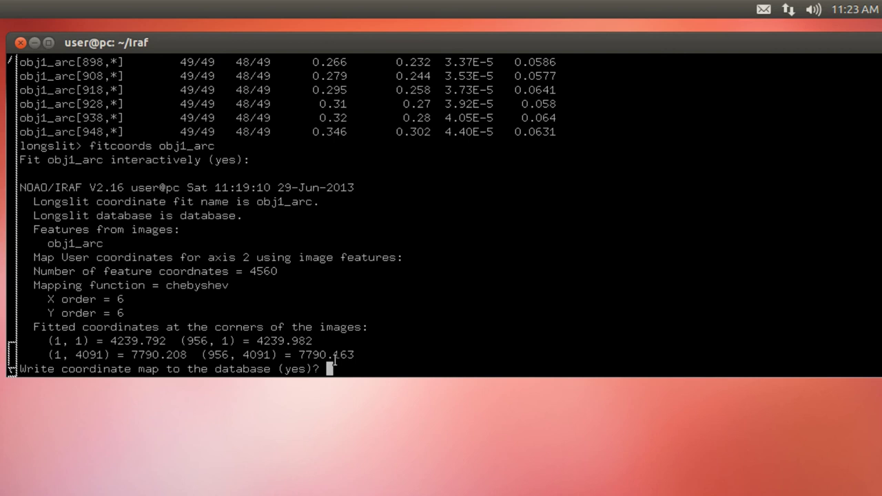
{"action": "key", "text": "Return"}
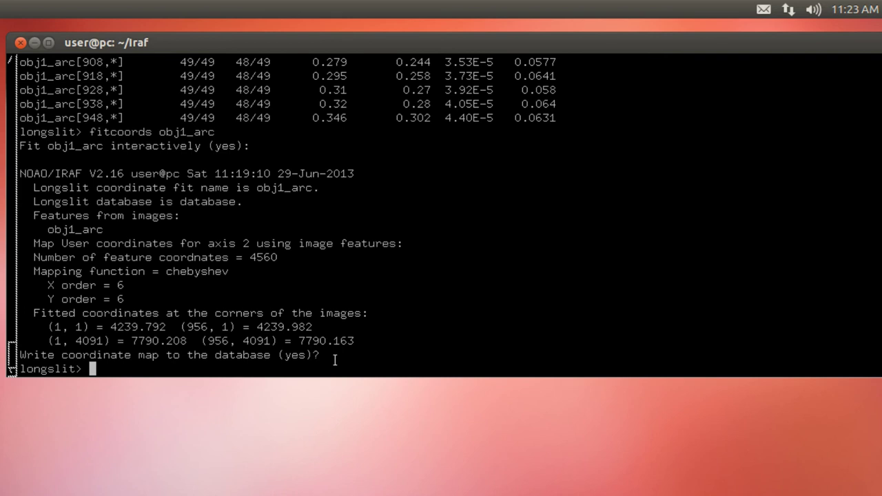
{"action": "type", "text": "epar transform"}
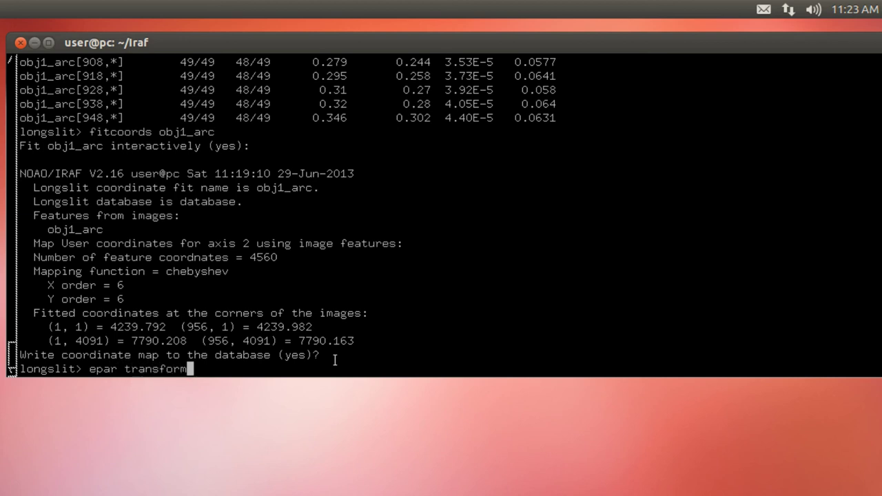
Set the transform task's flux parameter to no and exit the parameter editor.
{"action": "key", "text": "Return"}
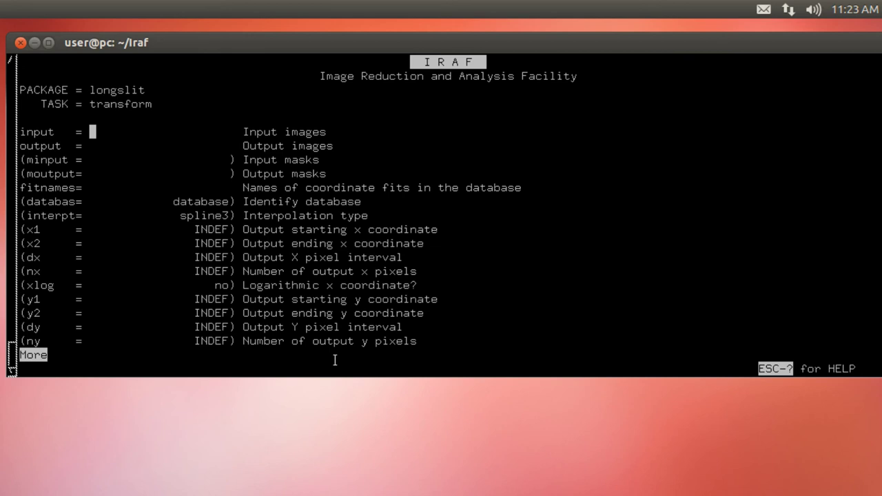
{"action": "key", "text": "Down"}
{"action": "key", "text": "Down"}
{"action": "key", "text": "Down"}
{"action": "key", "text": "Down"}
{"action": "key", "text": "Down"}
{"action": "key", "text": "Down"}
{"action": "key", "text": "Down"}
{"action": "key", "text": "Down"}
{"action": "key", "text": "Down"}
{"action": "key", "text": "Down"}
{"action": "key", "text": "Down"}
{"action": "key", "text": "Down"}
{"action": "key", "text": "Down"}
{"action": "key", "text": "Down"}
{"action": "key", "text": "Down"}
{"action": "key", "text": "Down"}
{"action": "key", "text": "Down"}
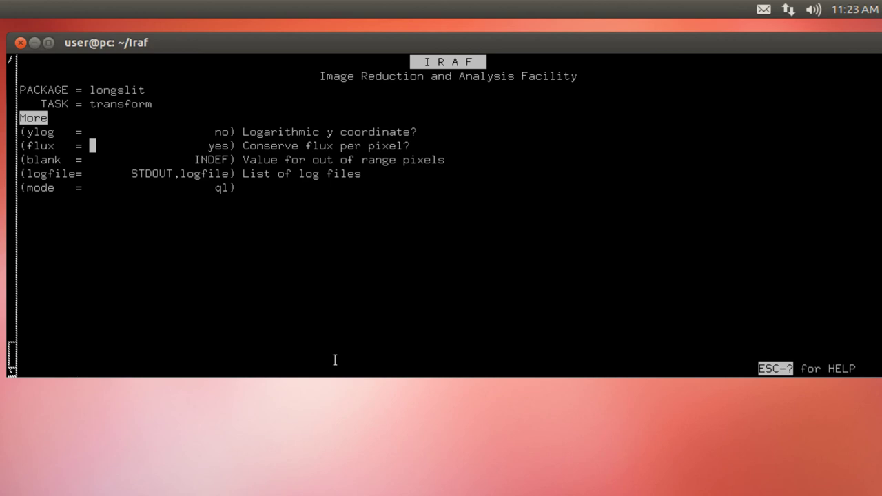
{"action": "type", "text": "no"}
{"action": "key", "text": "Return"}
{"action": "key", "text": "ctrl+d"}
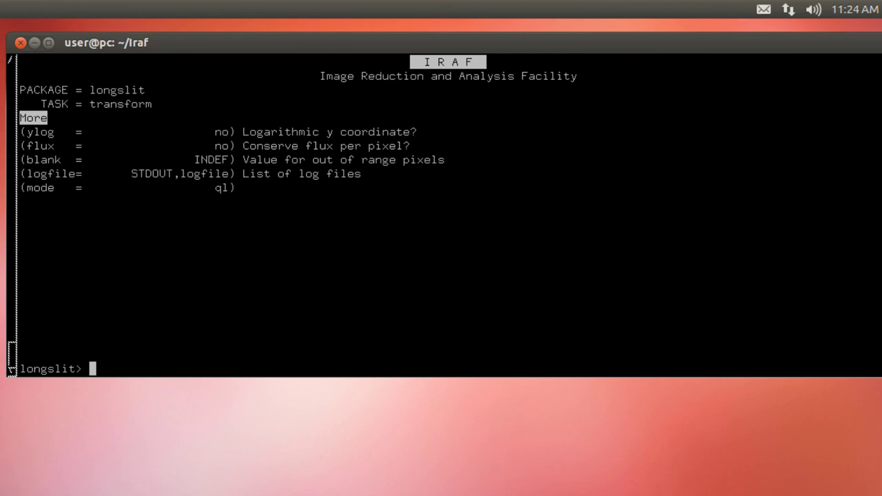
Run transform on obj1_c_f_cr.fits with fitnames obj1_arc, producing obj1_c_f_cr_a.fits.
{"action": "left_click", "coordinate": [232, 246]}
{"action": "middle_click", "coordinate": [230, 256]}
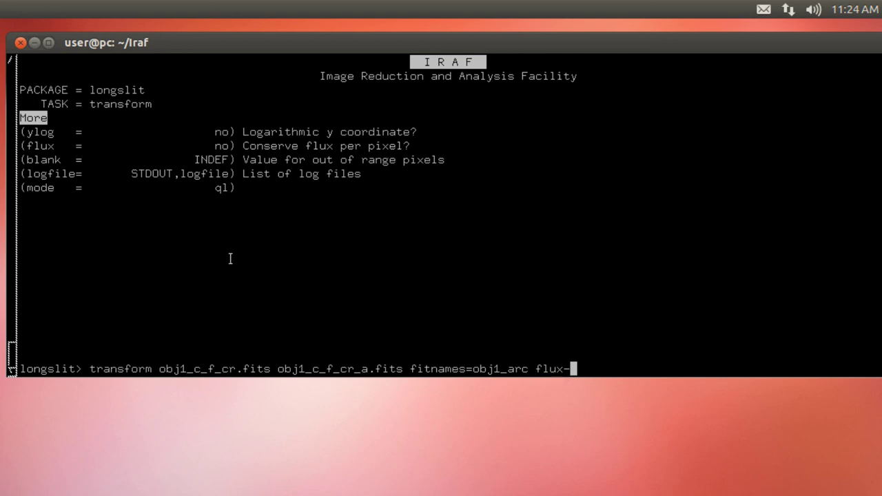
{"action": "key", "text": "Return"}
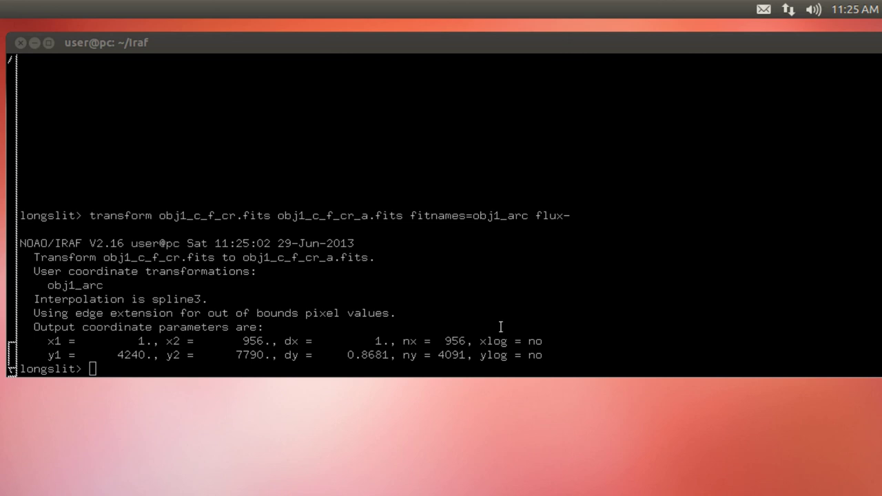
Run dopcor on obj1_c_f_cr_a with redshift 0.010 to create obj1_c_f_cr_a_z.
{"action": "middle_click", "coordinate": [459, 295]}
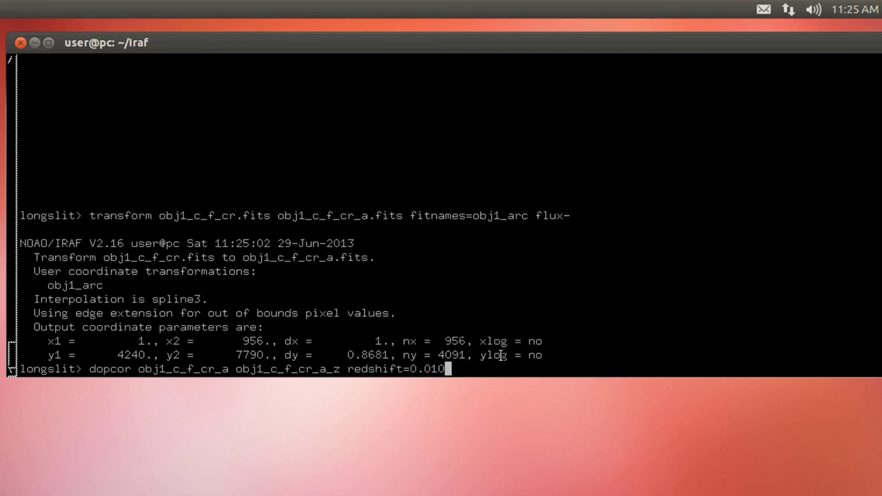
{"action": "key", "text": "Return"}
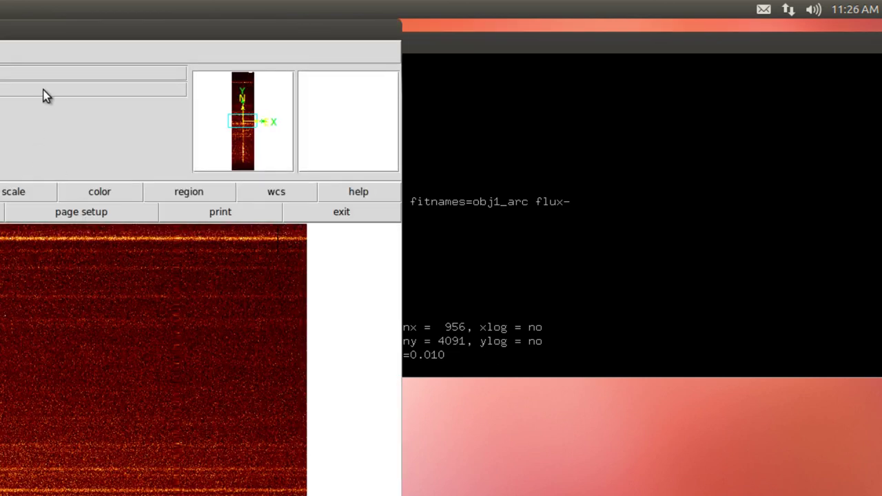
Enlarge DS9 and zoom on the bright emission line, confirming its WCS wavelength near 6560 Å.
{"action": "left_click_drag", "start_coordinate": [87, 23], "coordinate": [587, 17]}
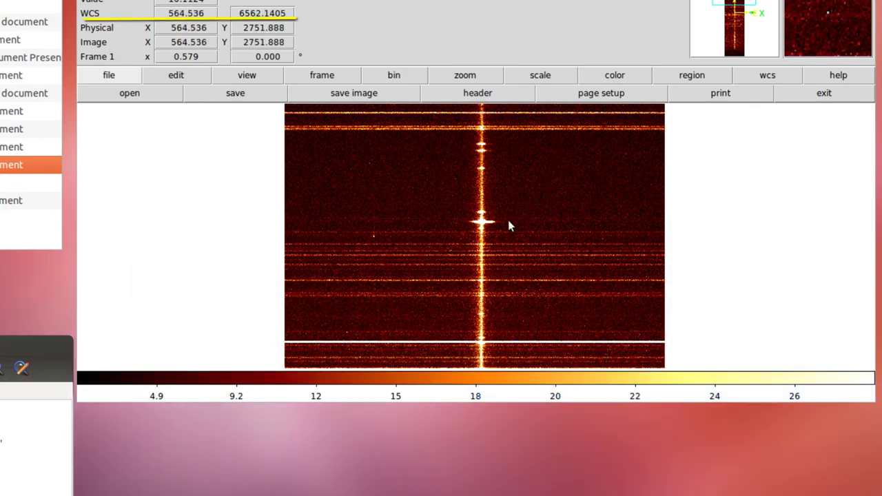
{"action": "scroll", "coordinate": [508, 220], "scroll_direction": "down", "scroll_amount": 1}
{"action": "scroll", "coordinate": [508, 220], "scroll_direction": "up", "scroll_amount": 6}
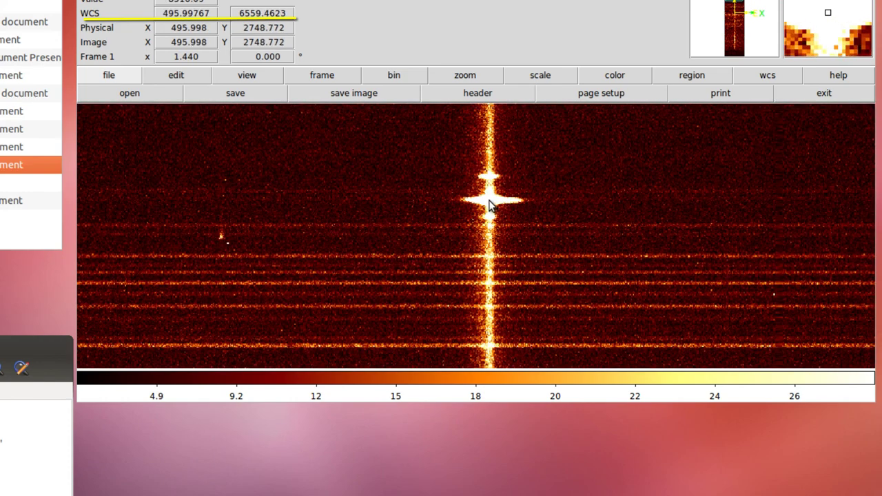